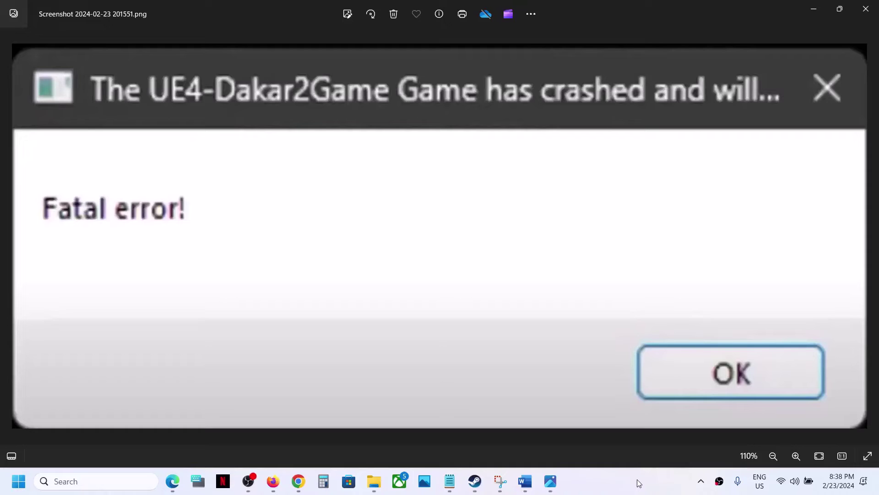
Highlight Step 1's advice about unplugging the Logitech G920 Racing Wheel in the guide.
left_click(525, 480)
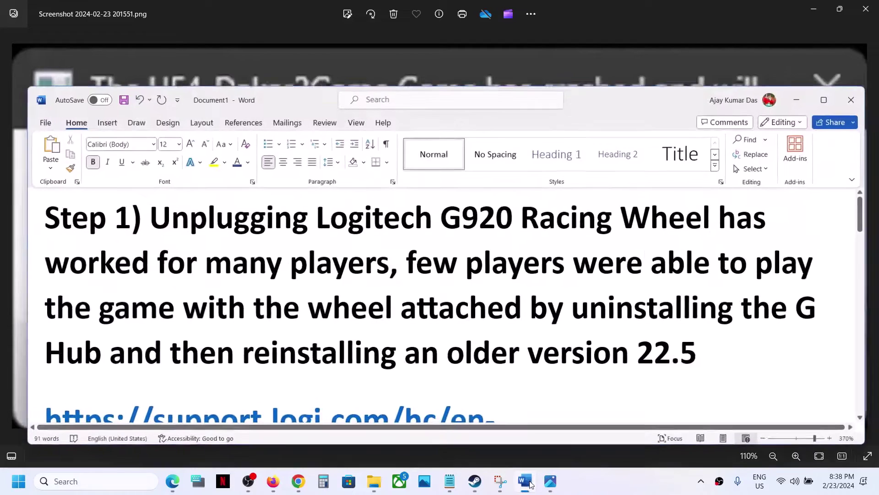
left_click_drag(202, 217, 666, 225)
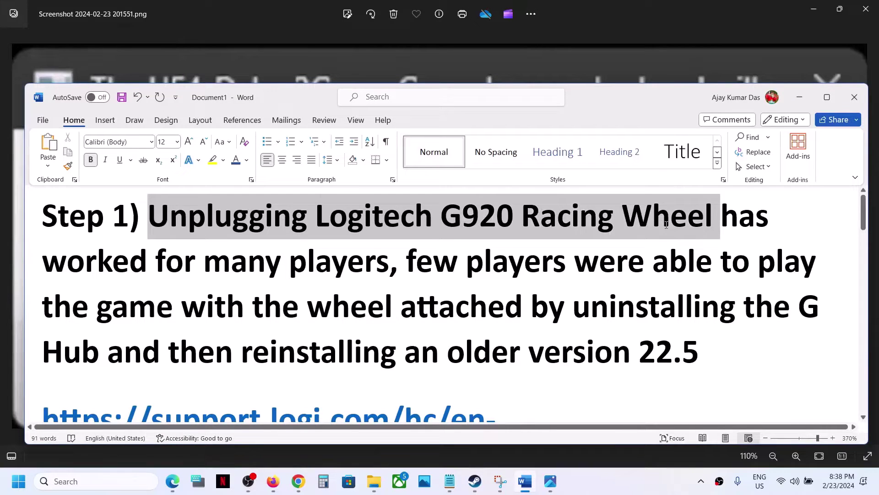
left_click_drag(666, 224, 666, 224)
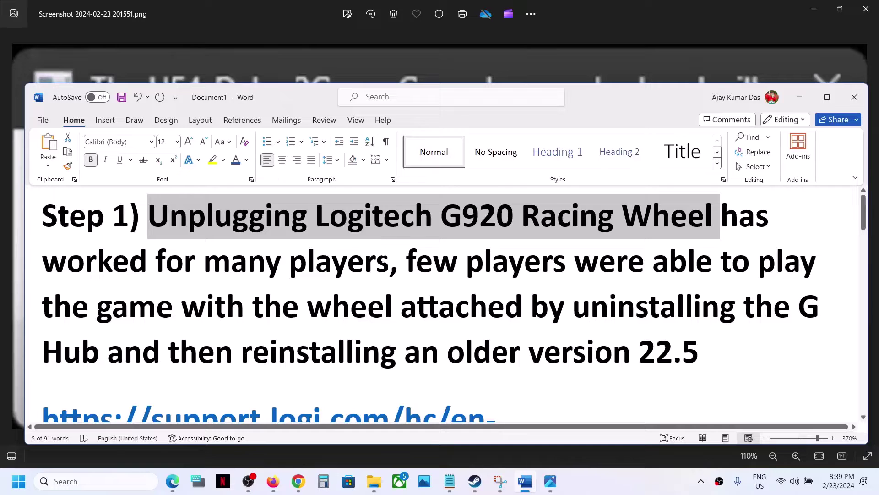
left_click(384, 257)
left_click_drag(393, 264, 278, 226)
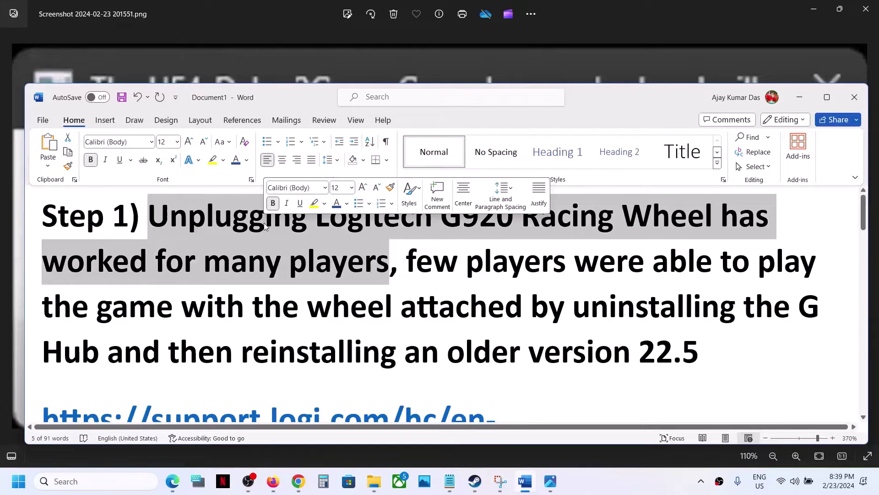
left_click(405, 262)
left_click_drag(406, 262, 415, 307)
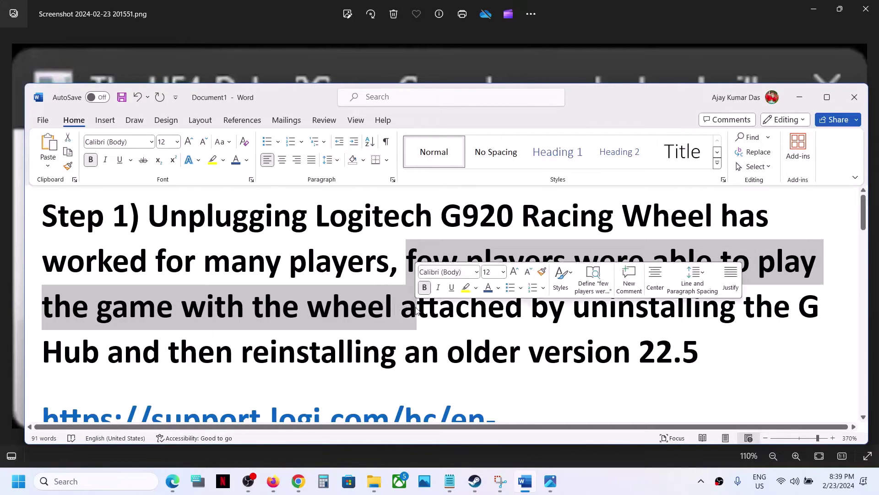
left_click(350, 306)
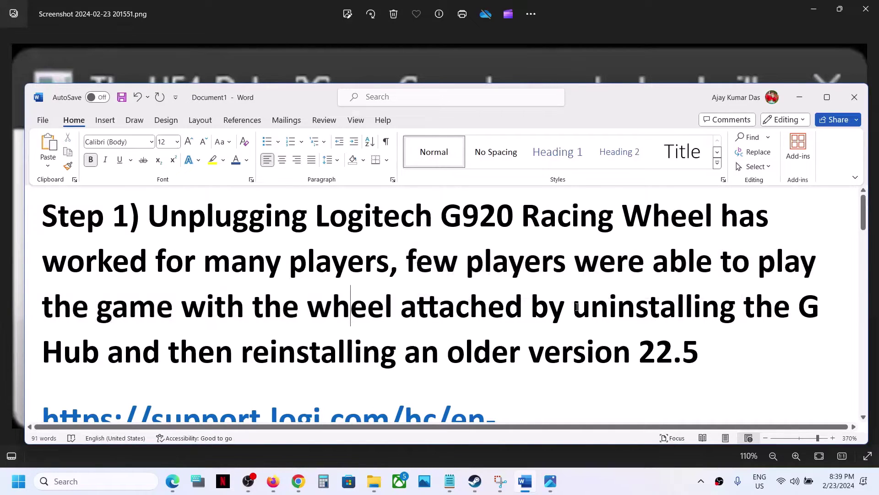
Highlight the uninstall G Hub and reinstall-older-version lines, then select the Logitech support link.
left_click_drag(576, 307, 99, 348)
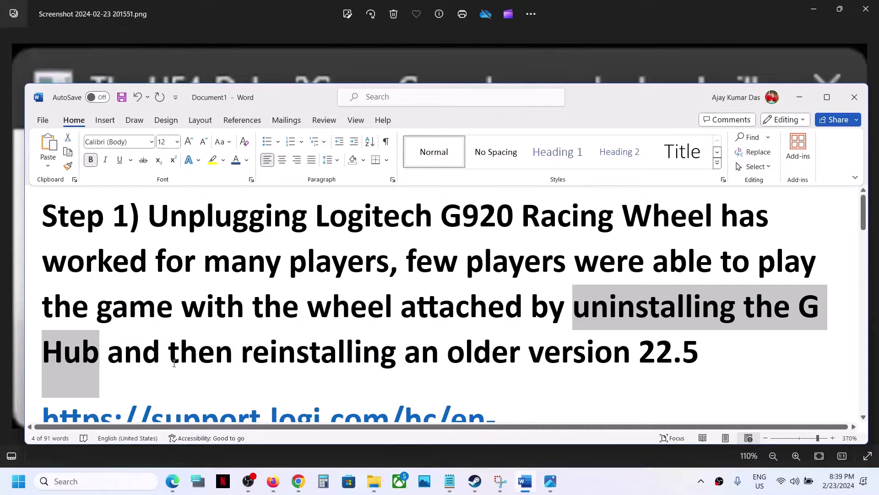
left_click_drag(170, 352, 612, 354)
scroll(614, 354, "down", 3)
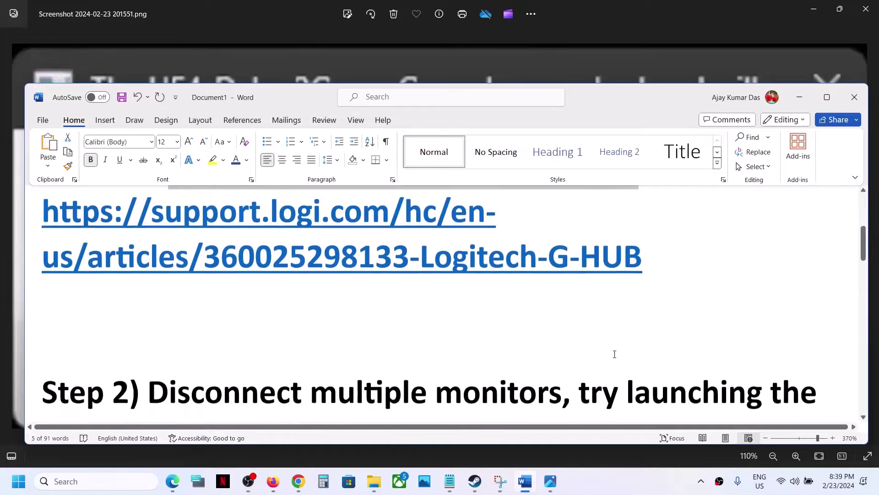
scroll(614, 354, "up", 1)
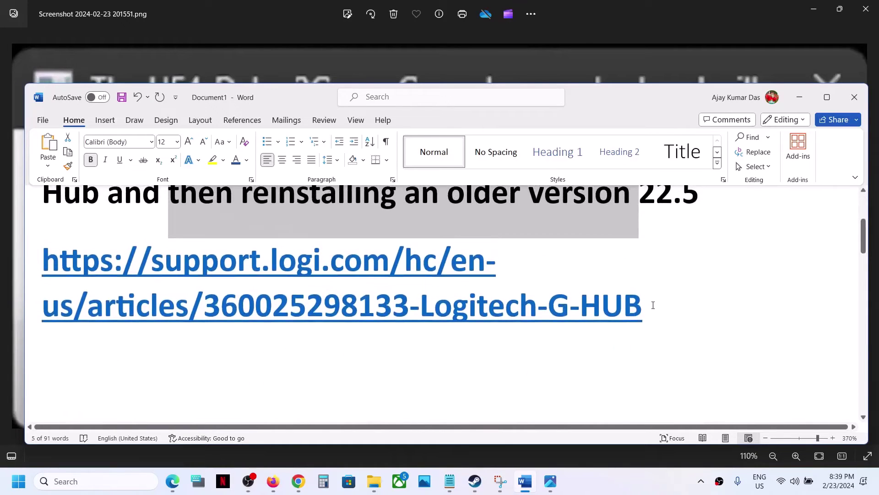
left_click_drag(653, 305, 101, 253)
key("ctrl+c")
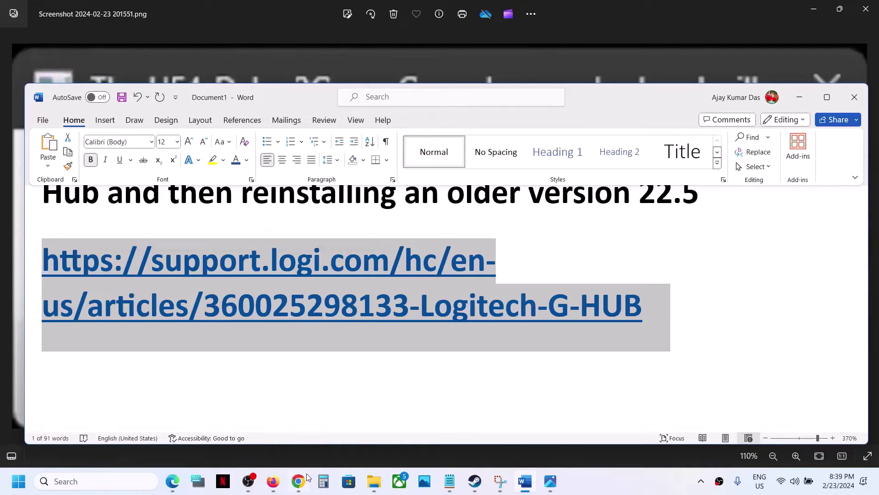
Load the copied Logitech G HUB support link in a new Chrome window.
left_click(304, 479)
right_click(306, 473)
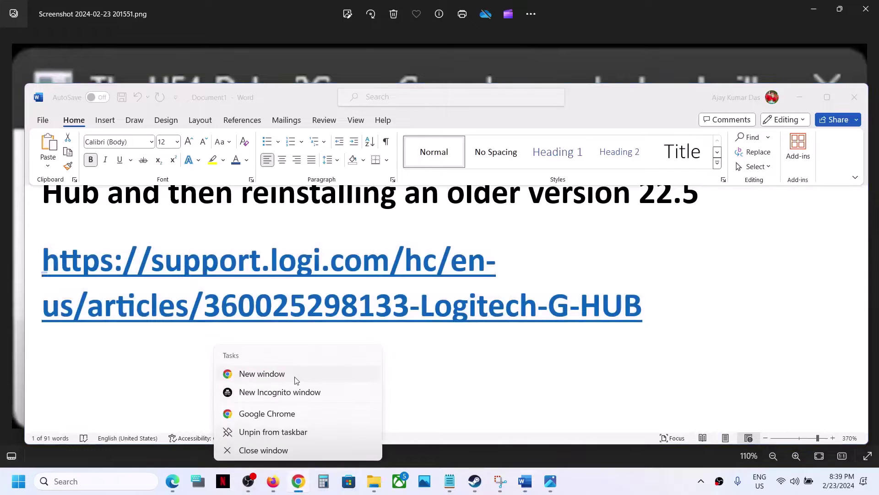
left_click(296, 380)
key("ctrl+v")
key("Return")
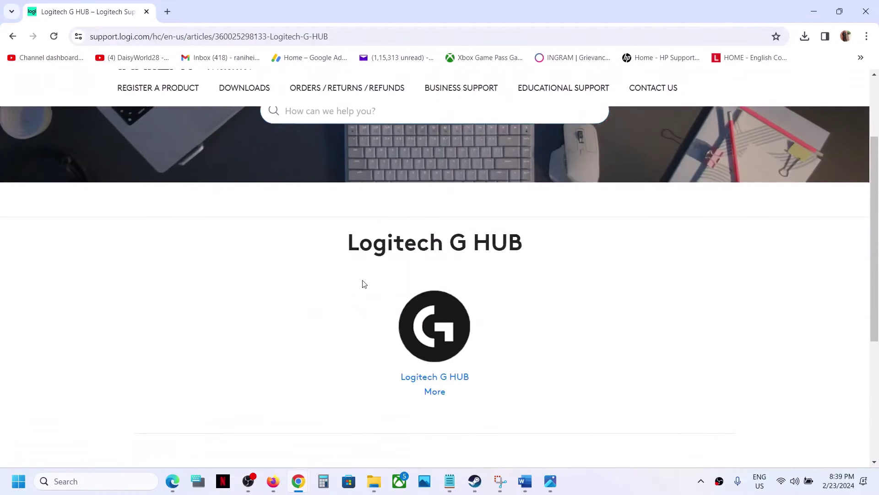
Expand the G HUB download details for Windows 11, showing version 2024.1.515200 (40.8 MB).
scroll(362, 283, "down", 1)
left_click(433, 344)
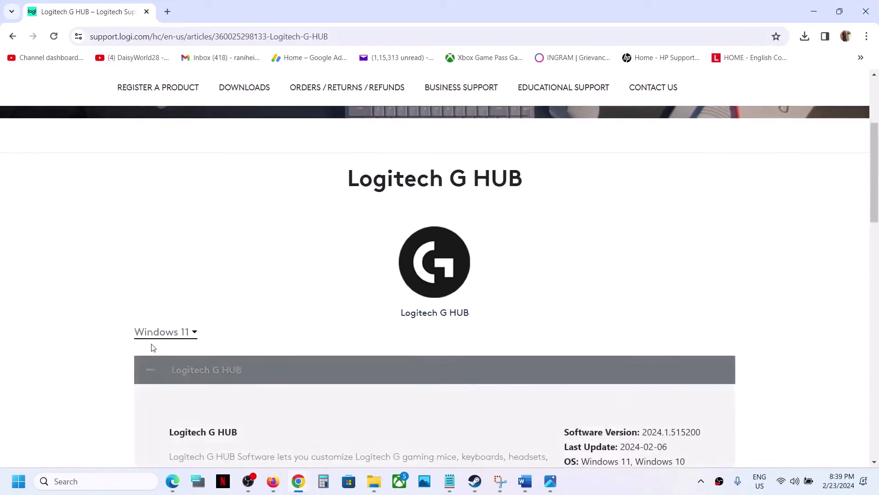
left_click(194, 335)
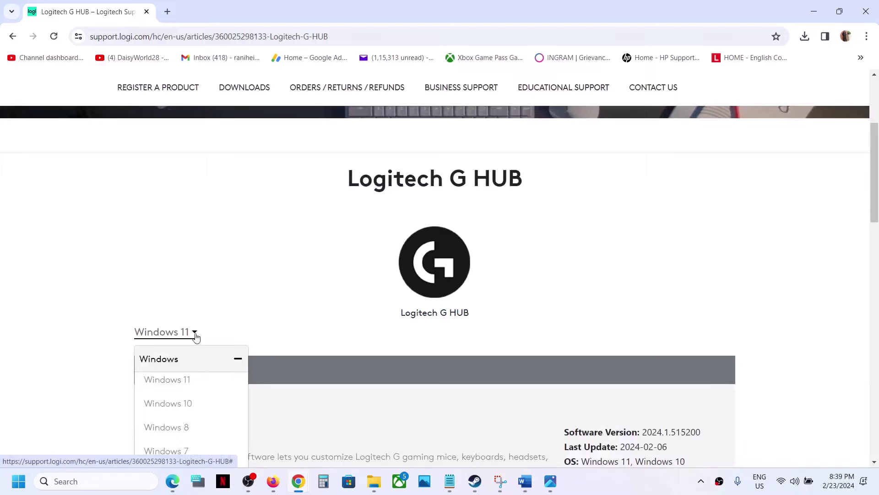
left_click(190, 382)
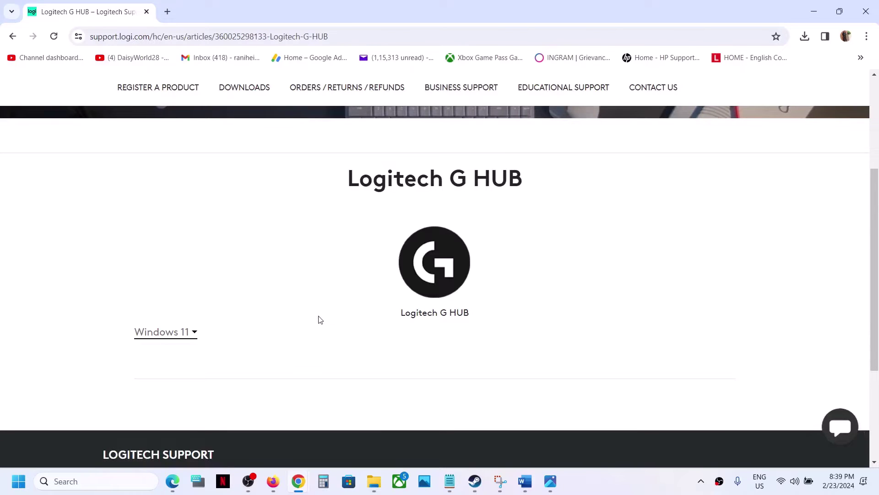
scroll(319, 319, "down", 3)
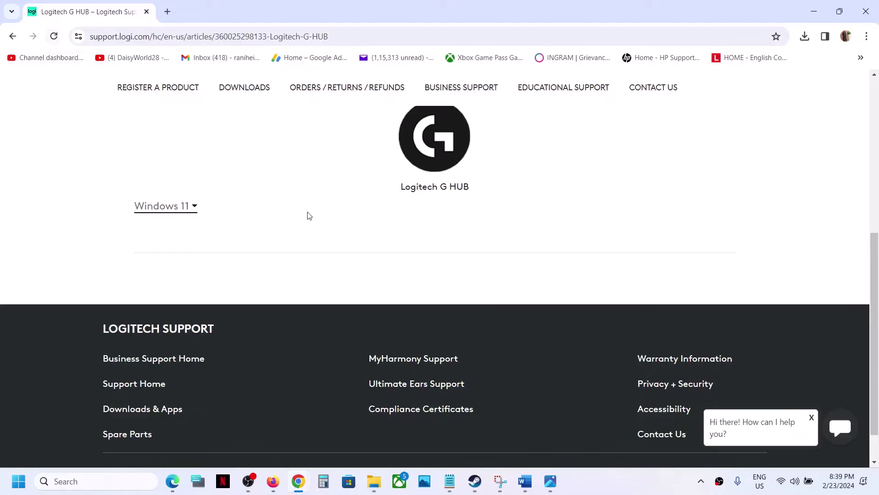
left_click(194, 206)
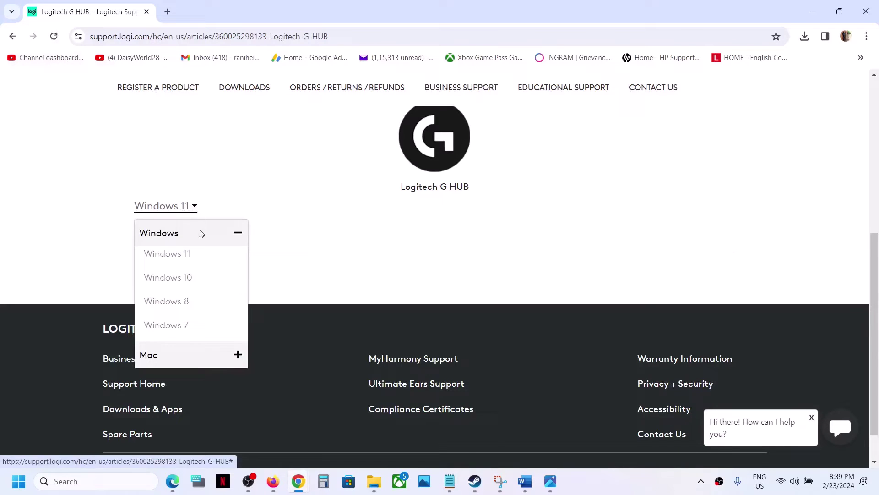
left_click(179, 255)
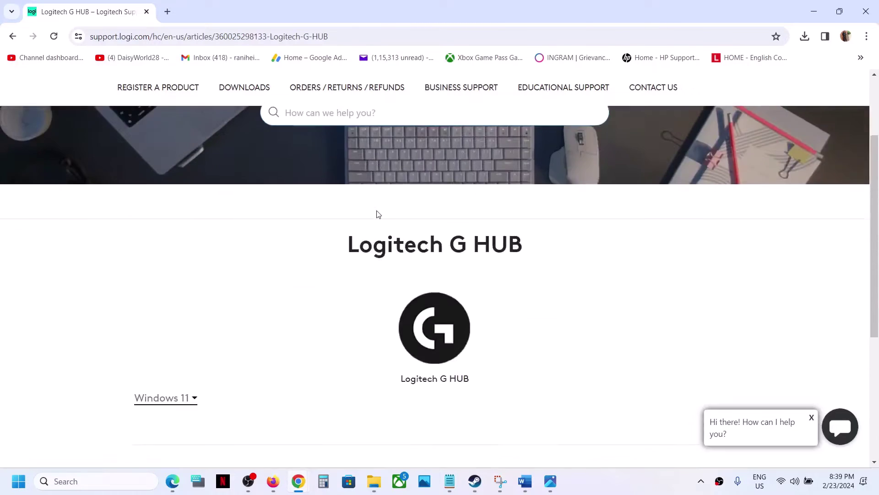
scroll(394, 229, "down", 3)
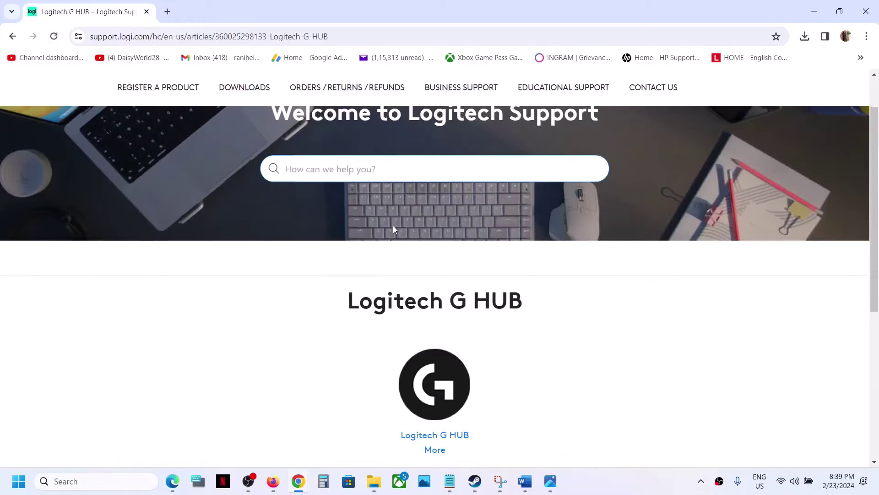
scroll(394, 229, "down", 4)
scroll(394, 229, "down", 2)
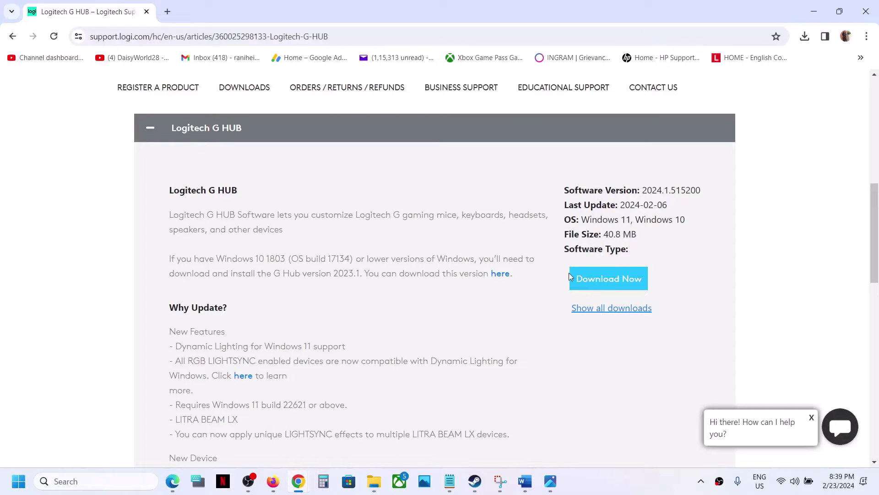
Check the guide's older version number 22.5, then return to the download page.
left_click(528, 491)
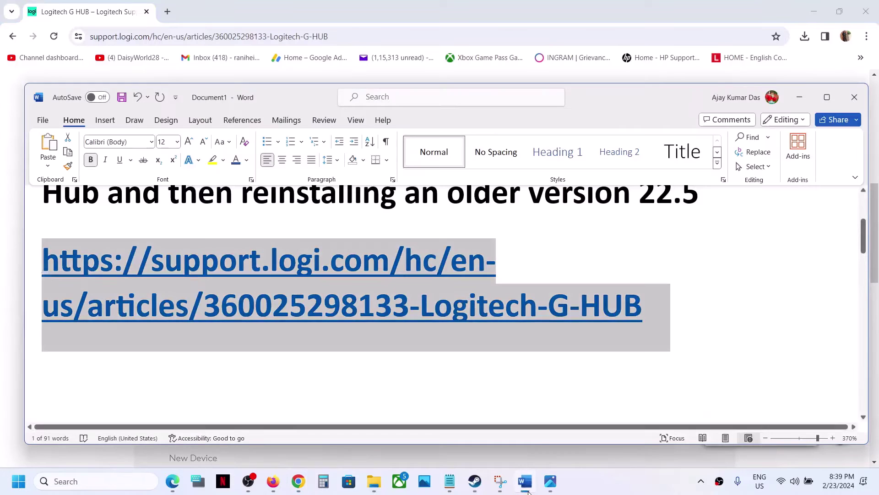
scroll(643, 256, "up", 1)
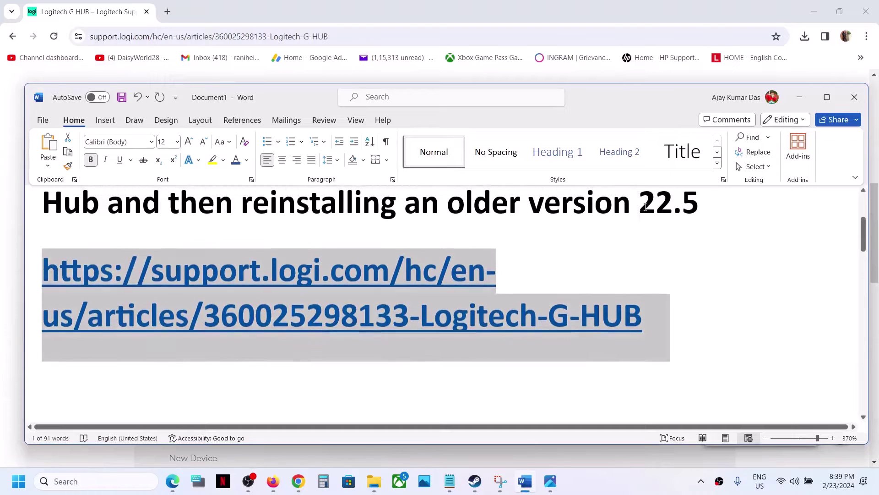
left_click_drag(644, 206, 674, 207)
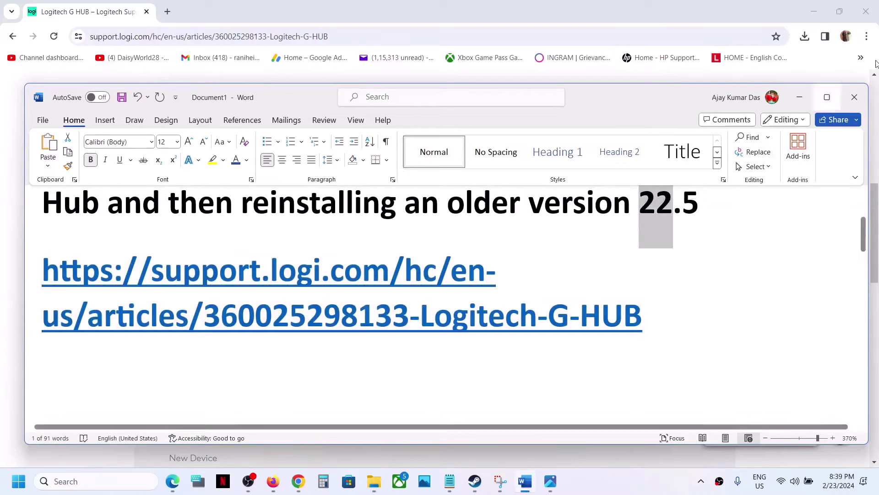
left_click(813, 15)
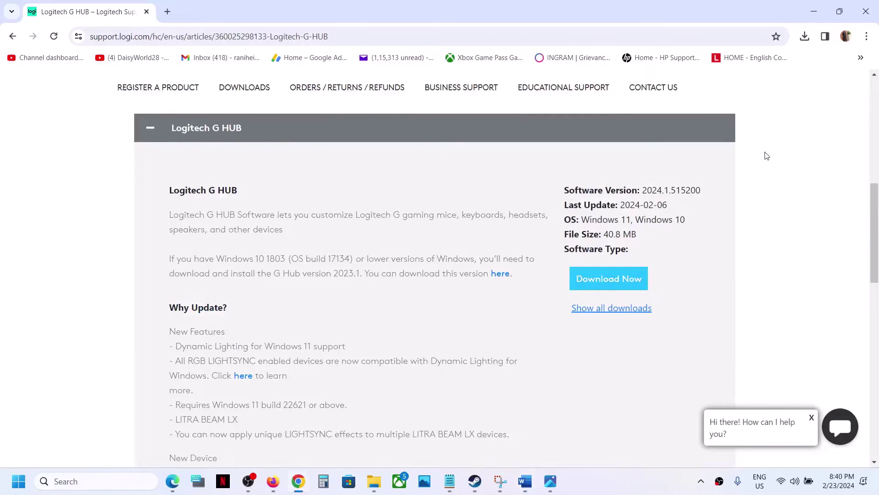
Show all G HUB downloads and search the page for 22.5.
key("ctrl+f")
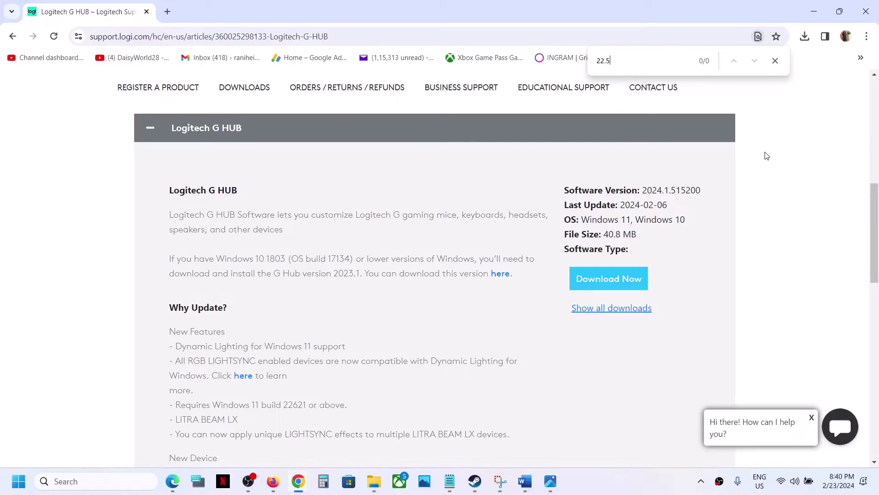
scroll(402, 314, "down", 2)
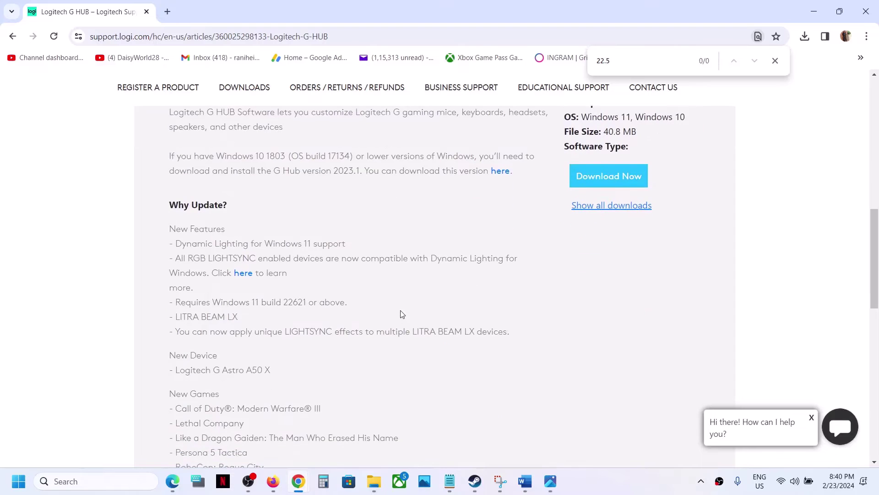
left_click(610, 207)
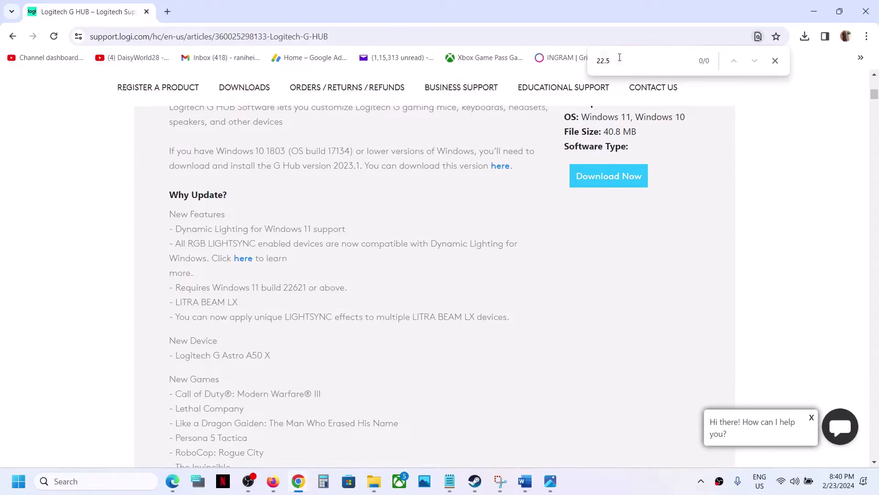
key("Return")
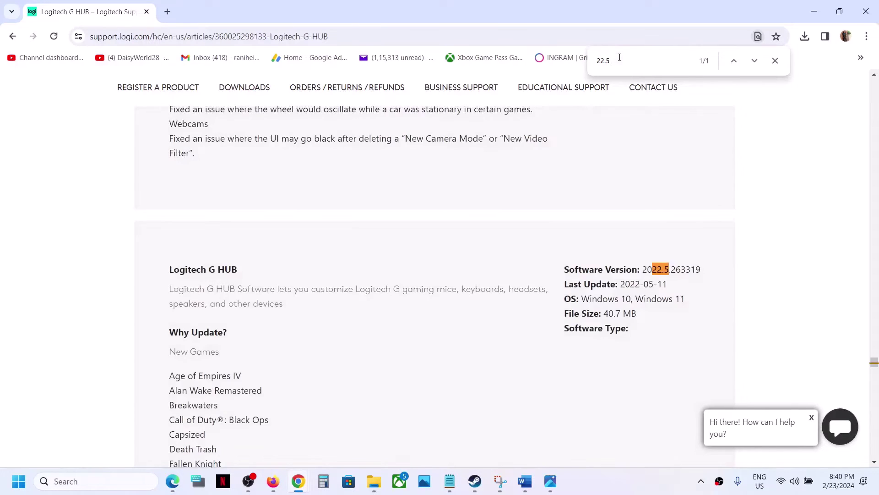
Scroll through the older releases to version 2022.10.326382 (2022-10-25, 40.5 MB).
triple_click(200, 295)
left_click(351, 322)
scroll(554, 306, "down", 9)
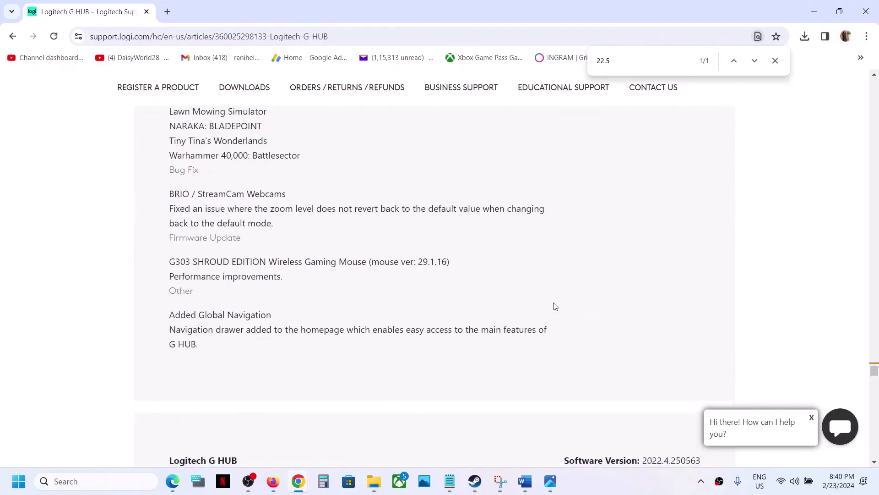
scroll(554, 306, "up", 5)
scroll(555, 306, "up", 15)
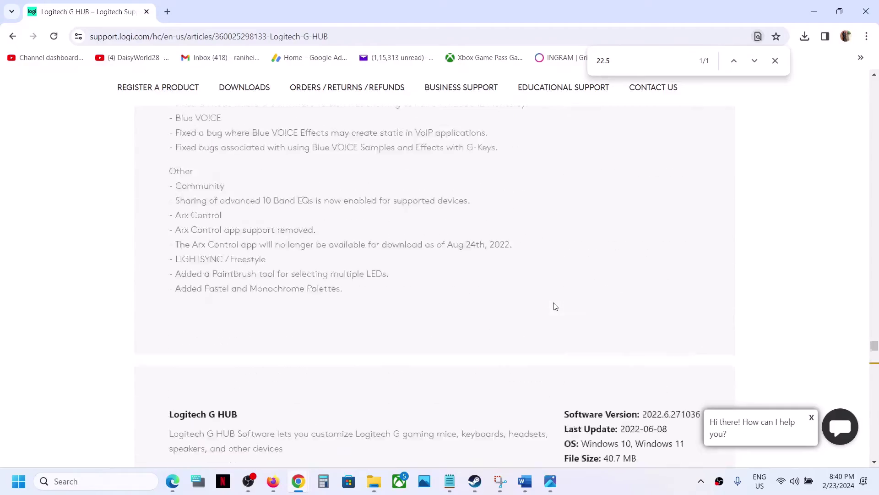
scroll(555, 306, "up", 20)
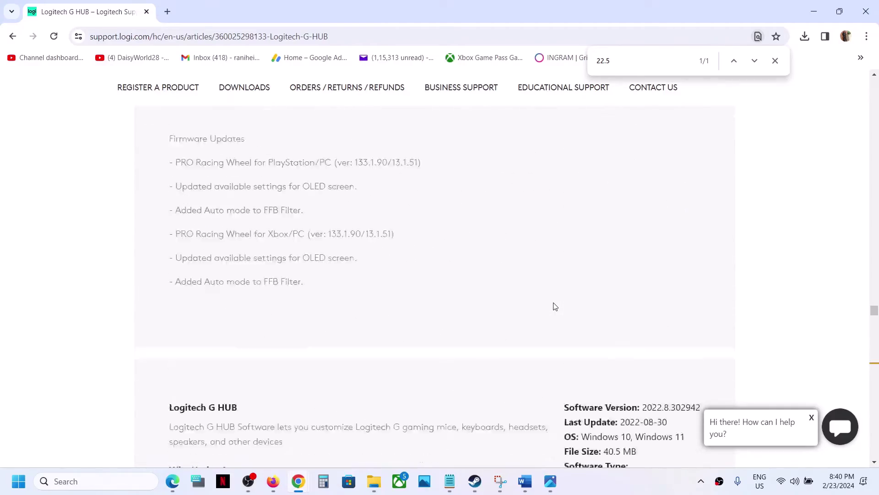
scroll(554, 306, "up", 12)
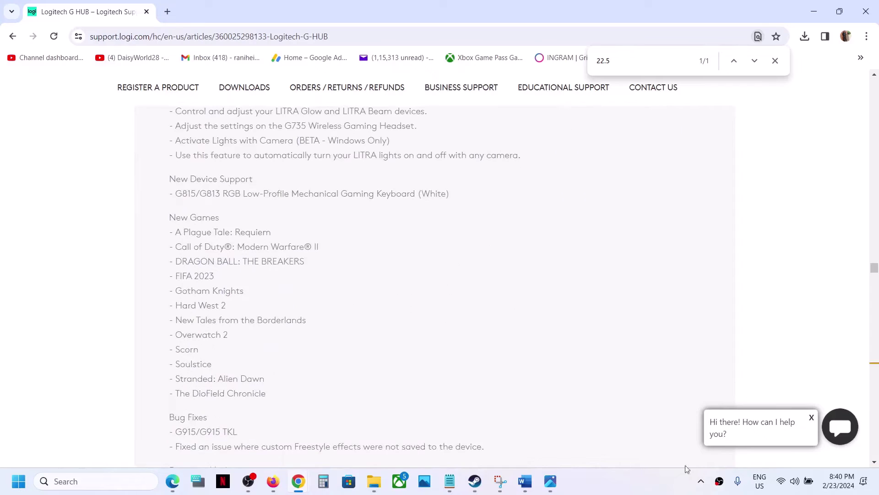
scroll(639, 487, "down", 10)
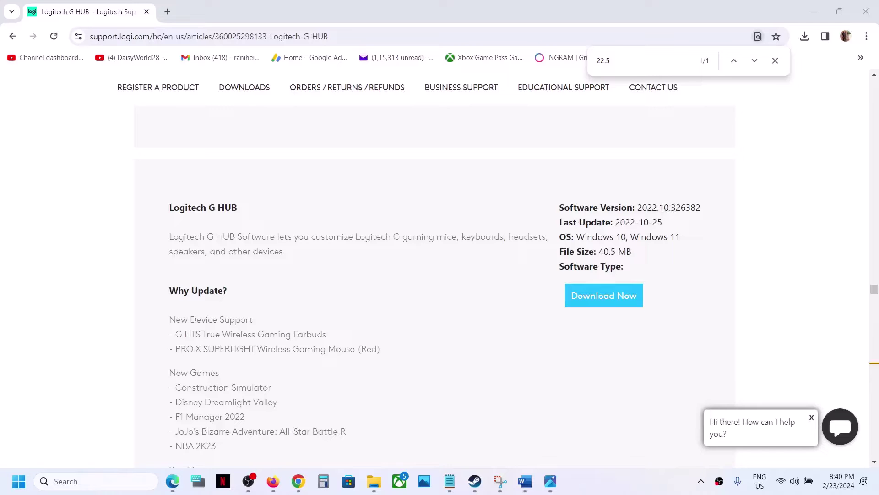
Scroll past Step 2's 'Disconnect multiple monitors' to Step 3's launch options -dx11 and -d3d11 -dx11.
left_click(525, 481)
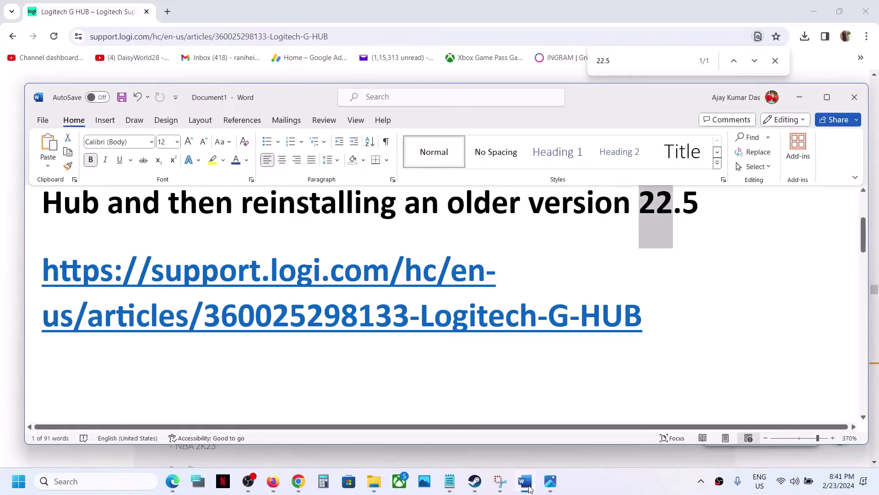
scroll(393, 293, "down", 3)
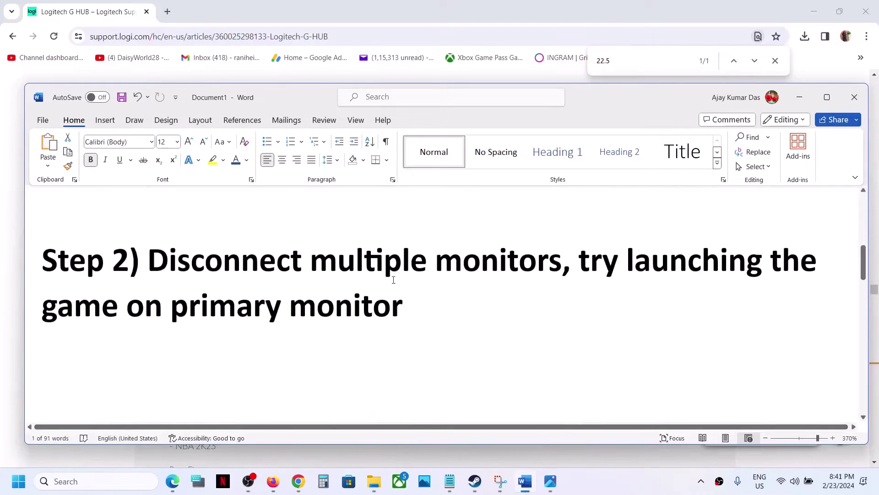
left_click_drag(147, 258, 488, 277)
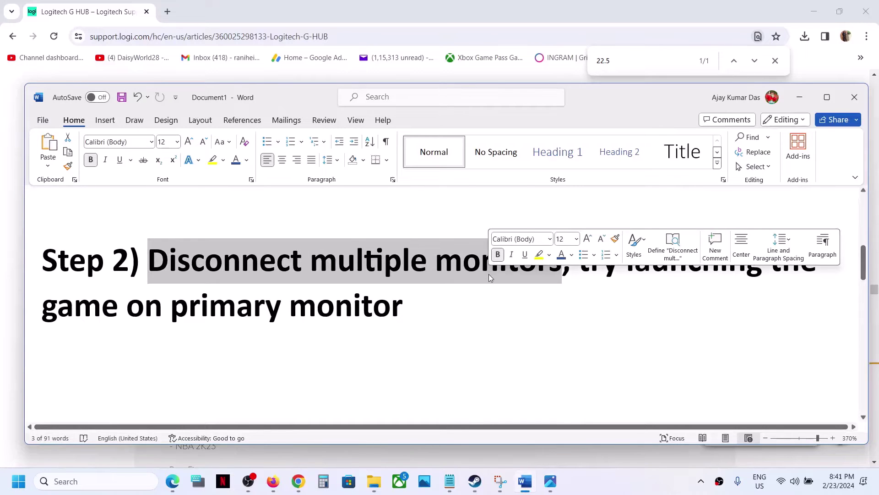
double_click(421, 301)
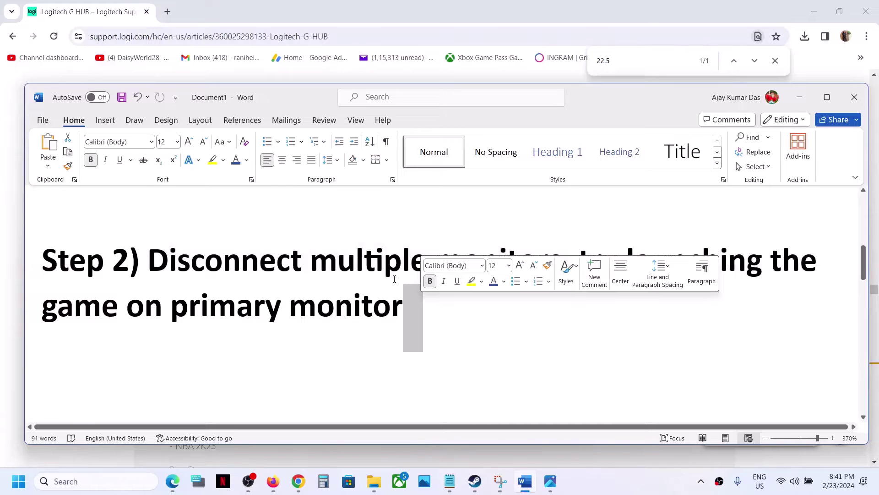
scroll(395, 278, "down", 5)
scroll(395, 277, "up", 2)
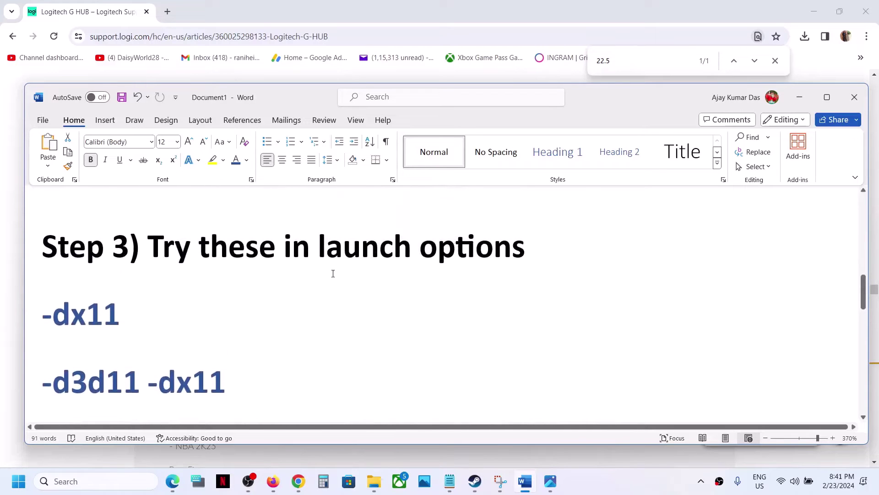
Enter -dx11 in HELLDIVERS™ 2's Launch Options and close its Properties window.
left_click(481, 488)
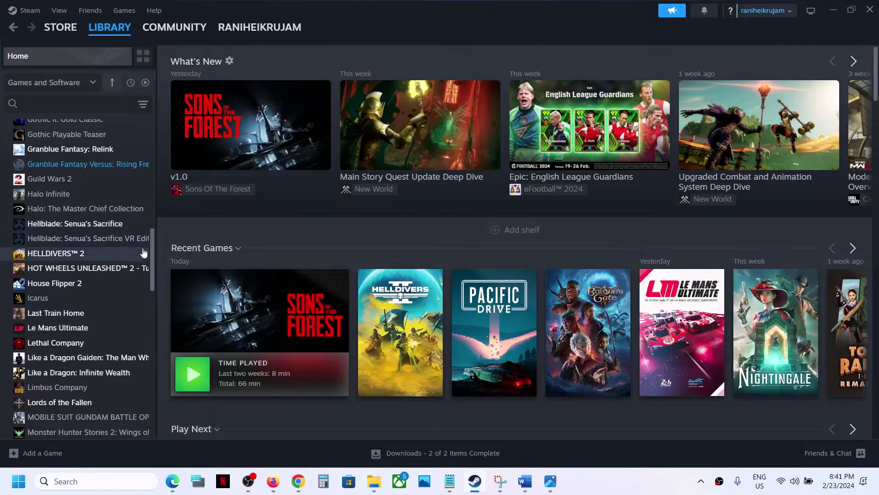
right_click(128, 253)
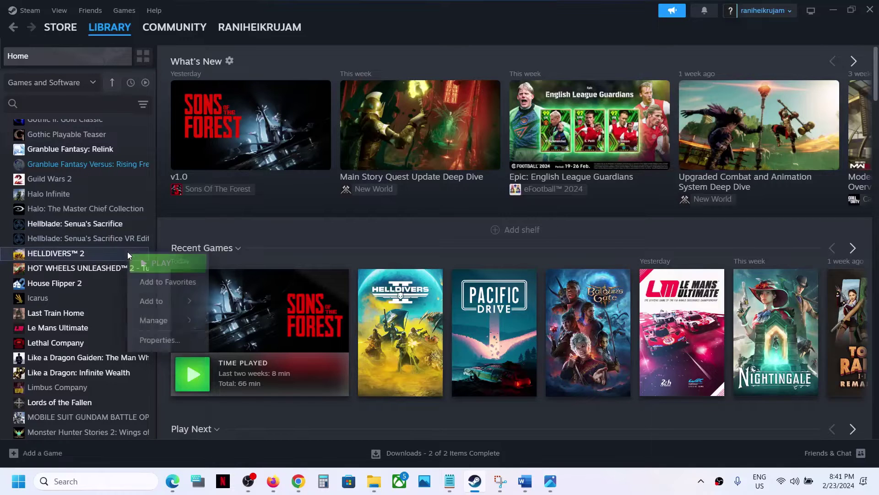
left_click(165, 339)
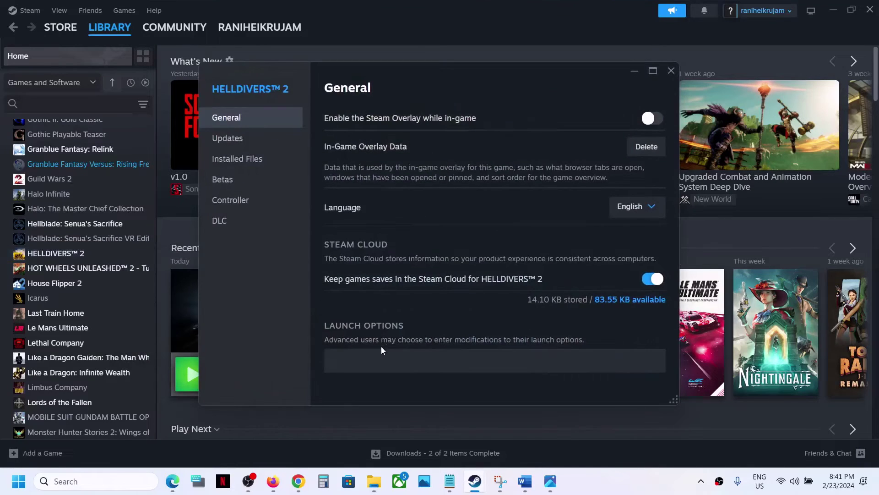
left_click(369, 359)
left_click(670, 71)
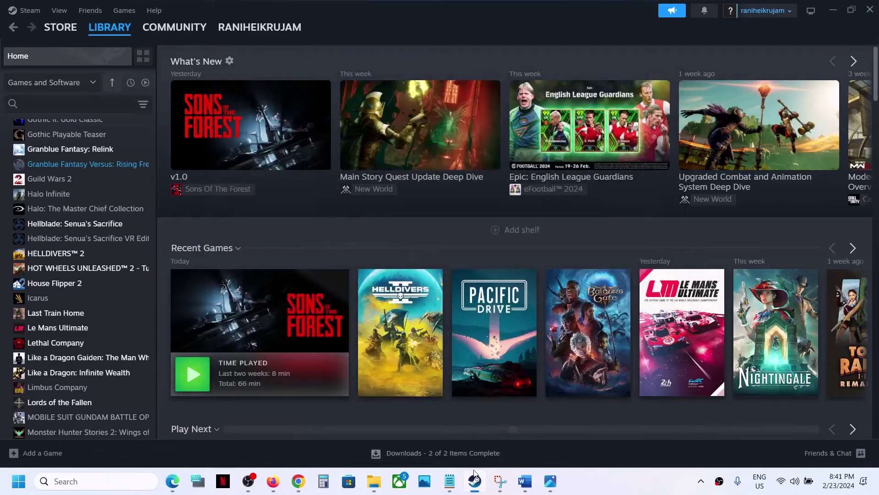
Copy '-d3d11 -dx11' from the guide and paste it over HELLDIVERS 2's launch options.
left_click(527, 488)
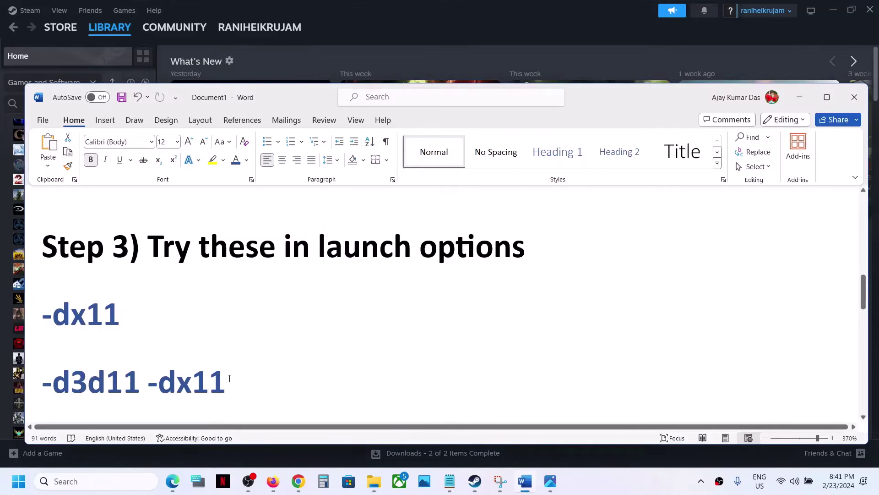
left_click_drag(230, 378, 44, 371)
key("ctrl+c")
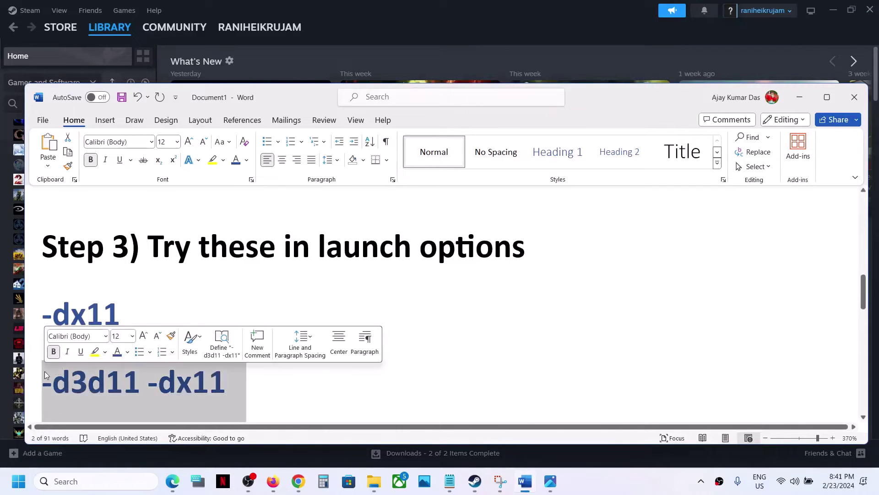
key("alt+Tab")
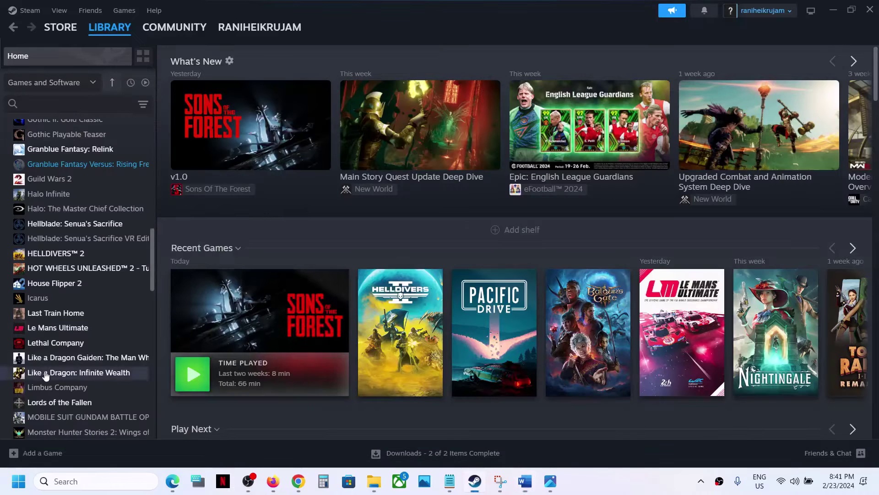
right_click(73, 259)
left_click(109, 344)
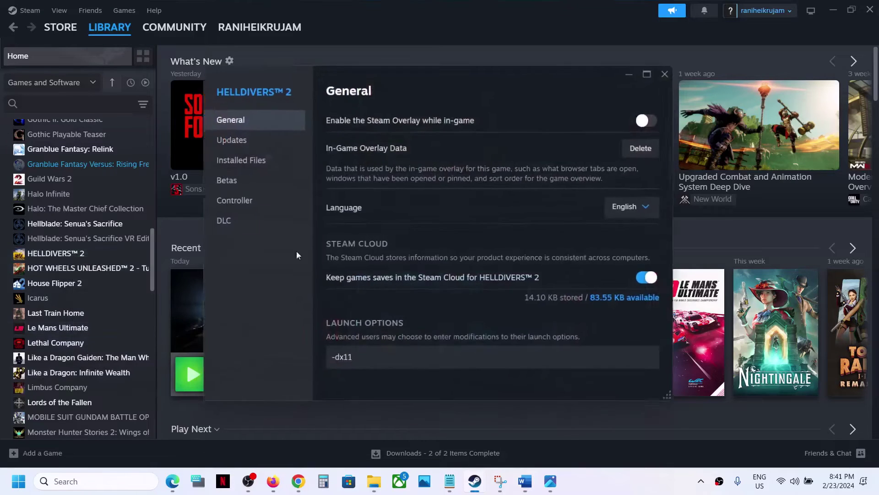
left_click(368, 355)
key("ctrl+a")
key("ctrl+v")
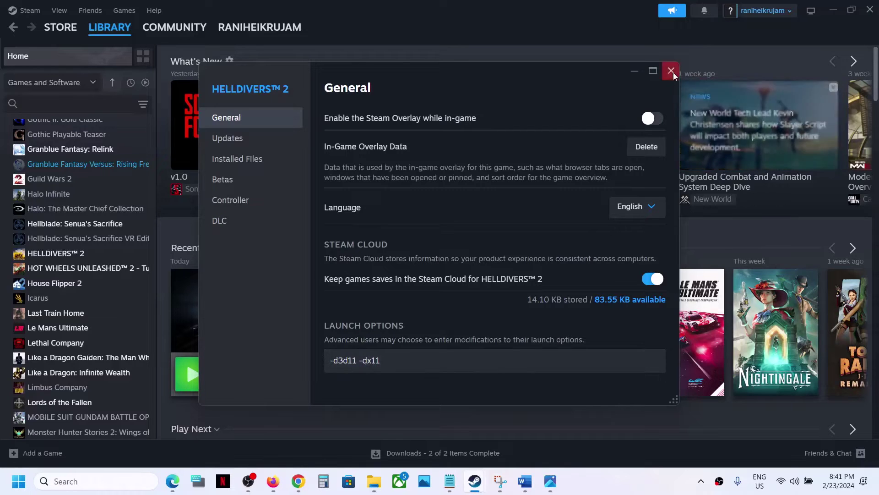
Delete the launch options so the field is empty, and close Properties.
left_click_drag(399, 359, 258, 362)
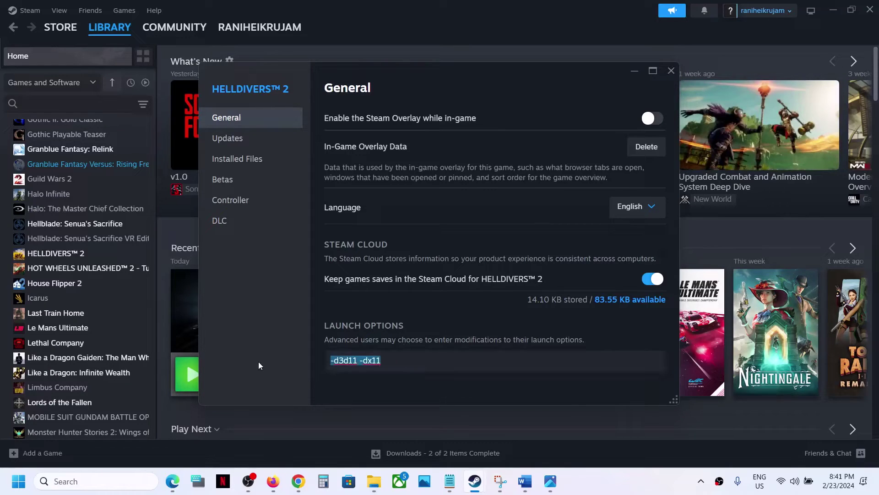
key("BackSpace")
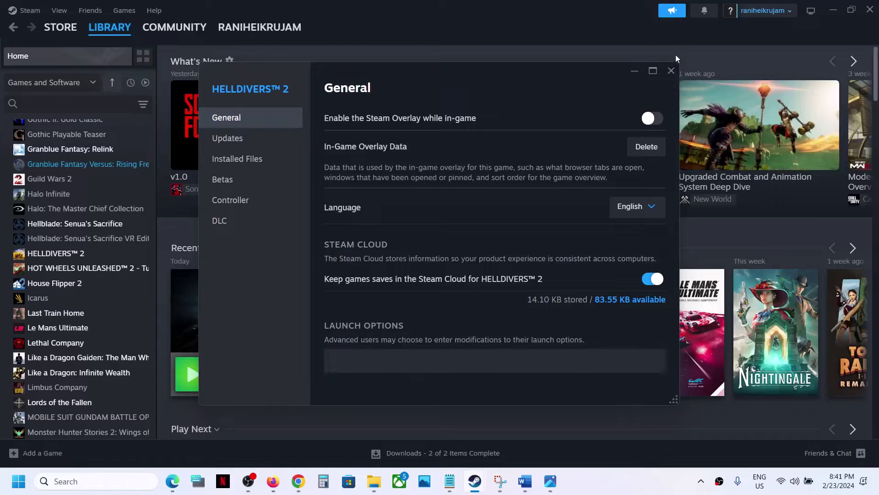
left_click(671, 70)
Read Step 4 about running the game as administrator, then minimize the guide.
left_click(524, 481)
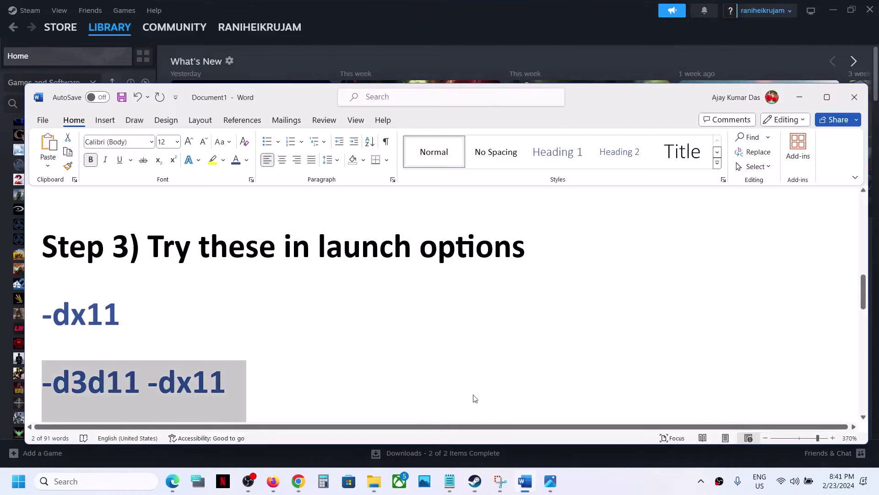
scroll(379, 360, "down", 4)
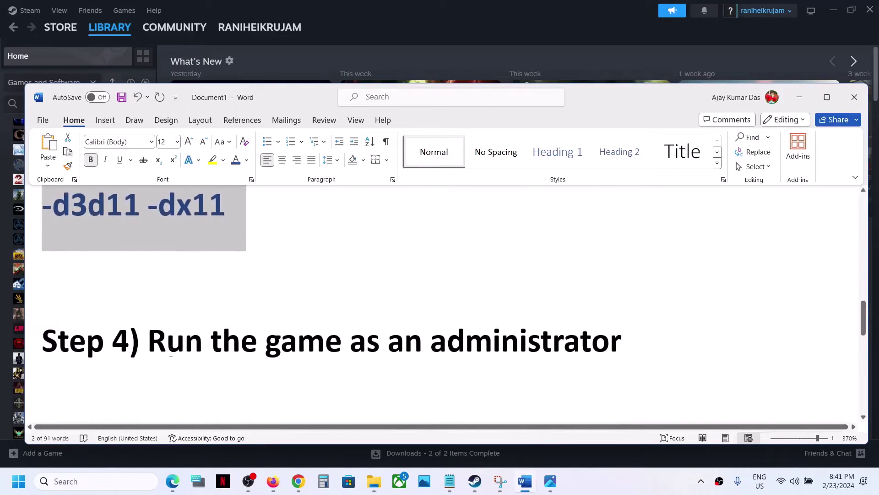
left_click_drag(171, 353, 632, 375)
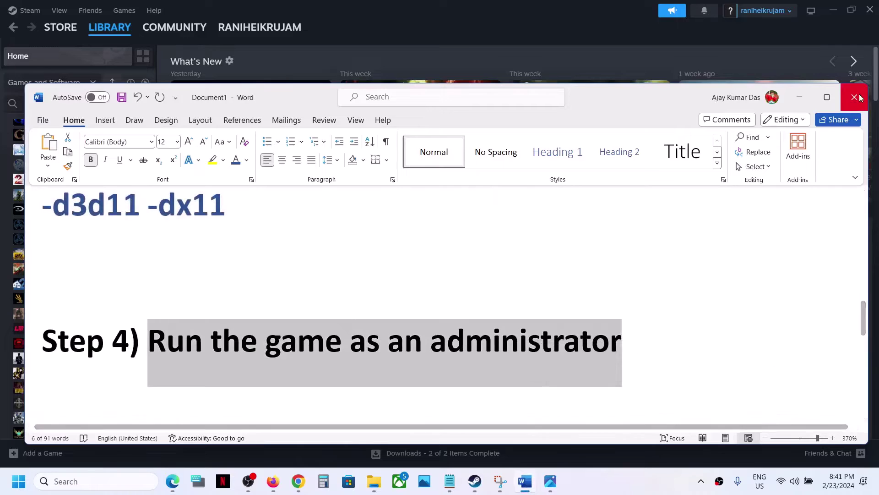
left_click(799, 98)
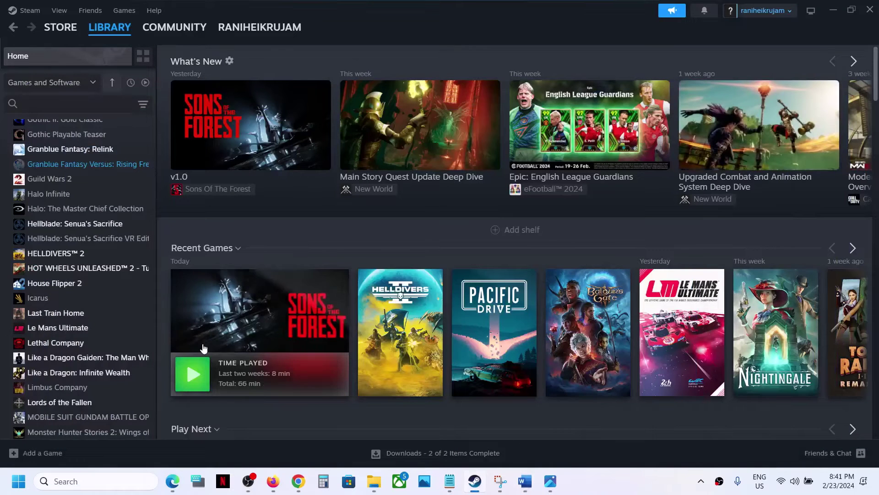
Dismiss the crash error screenshot and bring up HELLDIVERS 2's Manage options in the Steam library.
left_click(552, 484)
left_click(552, 485)
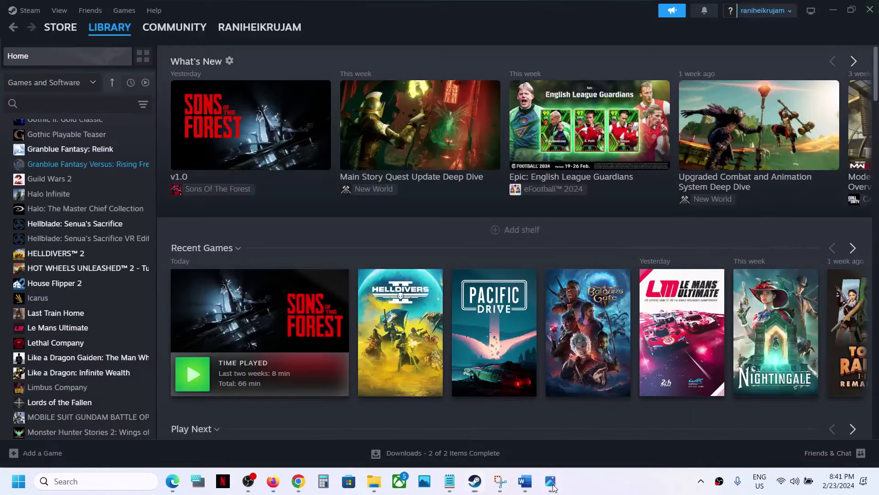
left_click(551, 485)
left_click(552, 484)
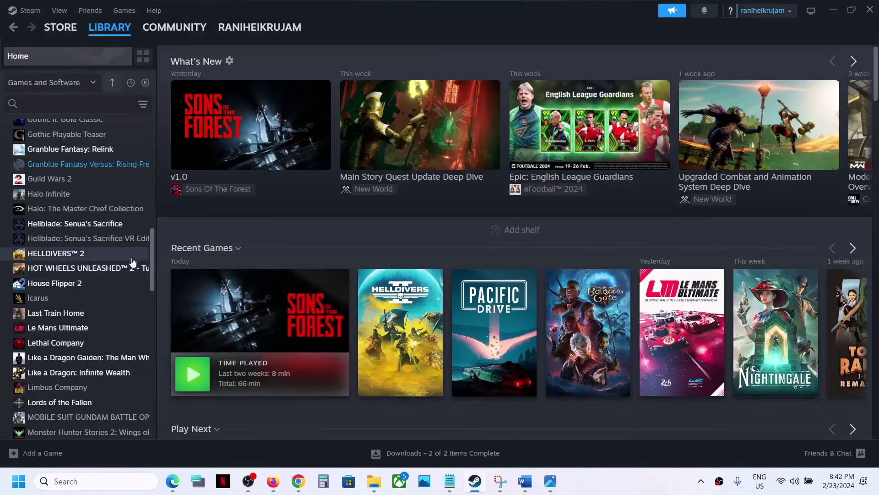
right_click(86, 259)
mouse_move(116, 328)
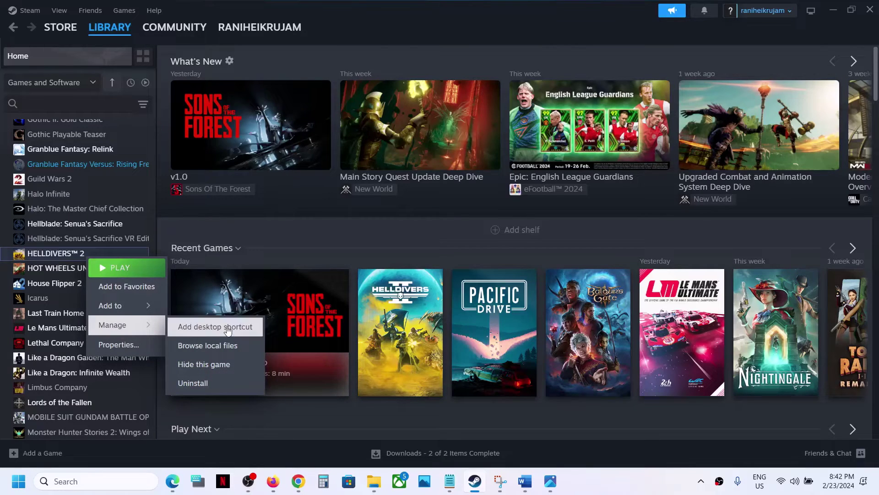
Open the Helldivers 2 bin folder and show the executable's Run as administrator option.
left_click(231, 344)
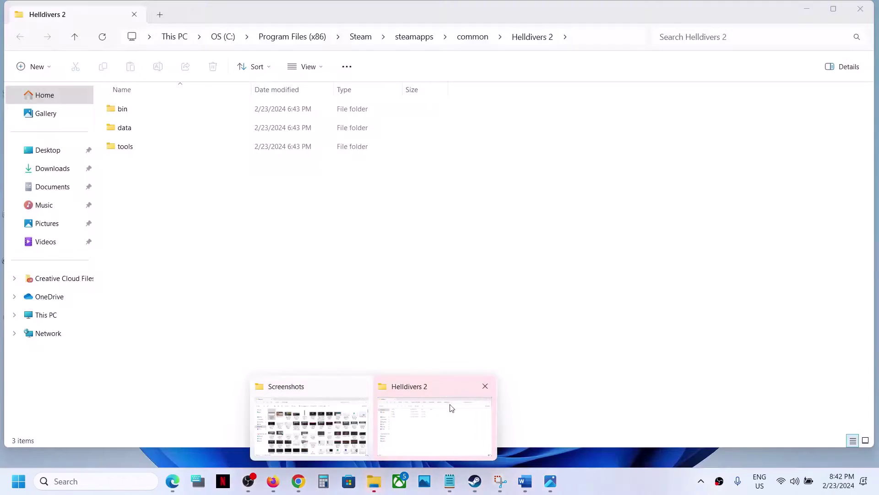
left_click(442, 424)
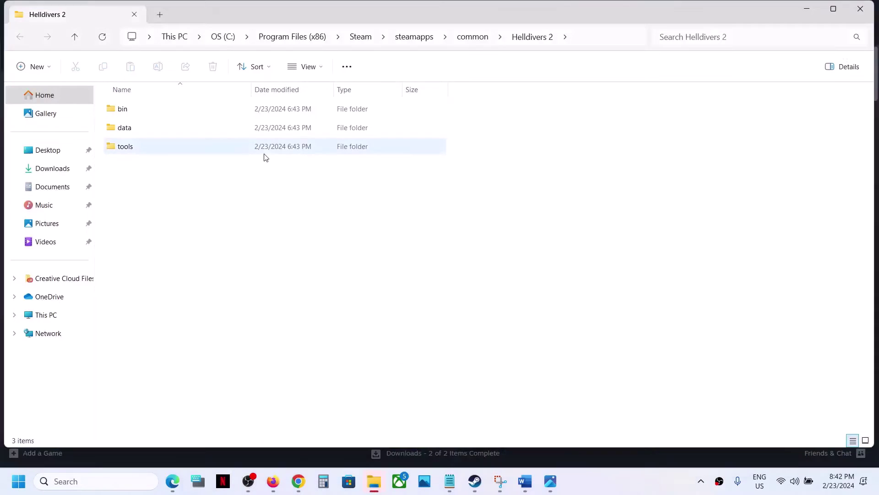
double_click(185, 106)
left_click(123, 222)
right_click(123, 222)
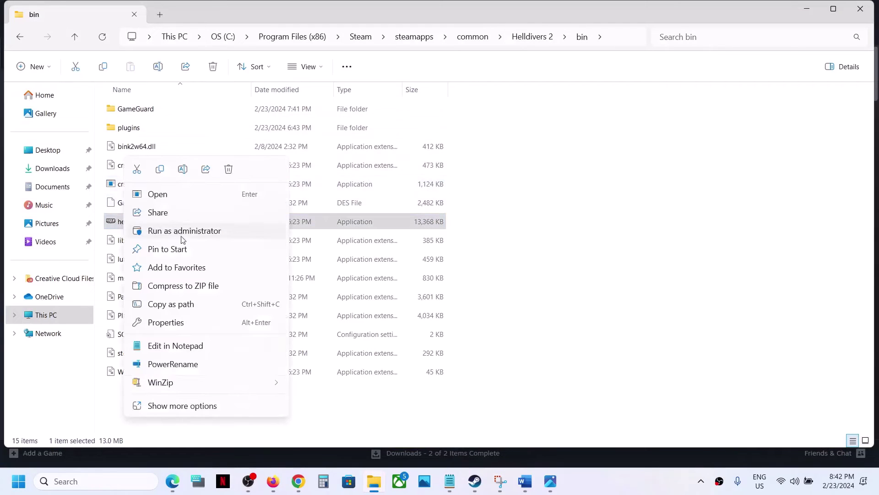
Return to the Word guide and scroll to Step 5, Disable V-Sync.
mouse_move(525, 481)
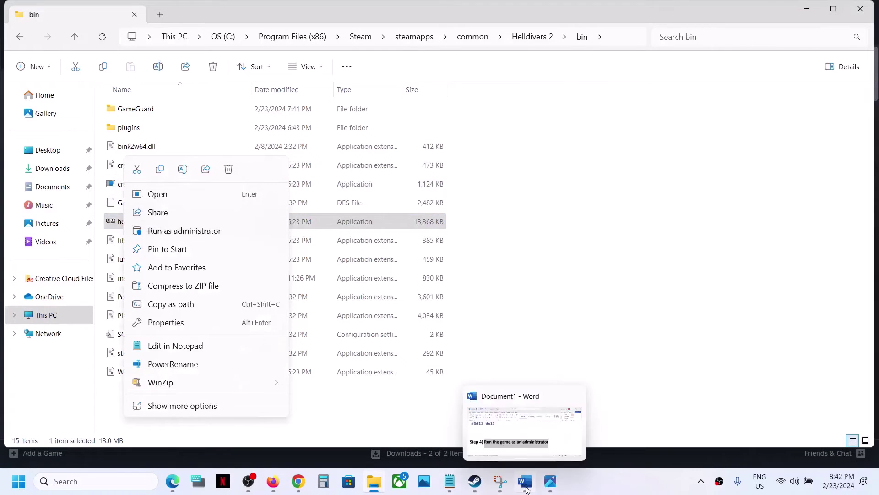
left_click(517, 430)
scroll(315, 323, "down", 3)
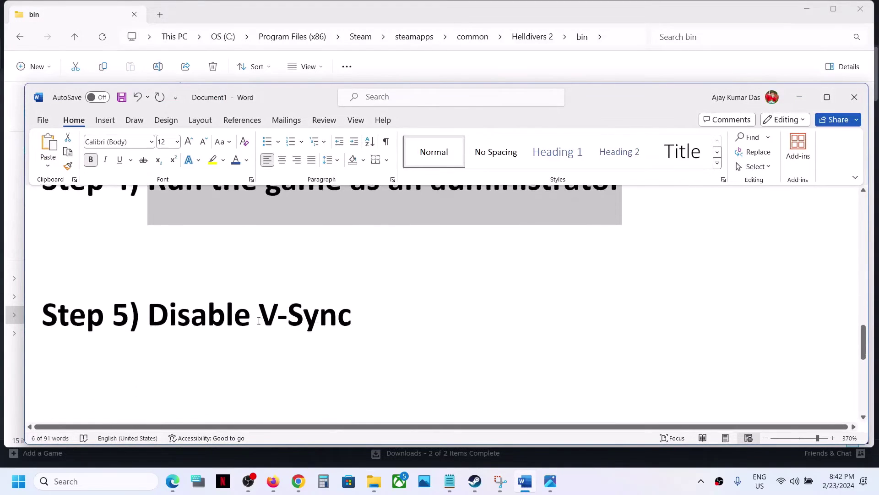
Highlight the Step 5 Disable V-Sync text and the Step 6 text.
left_click_drag(149, 321, 322, 326)
double_click(323, 322)
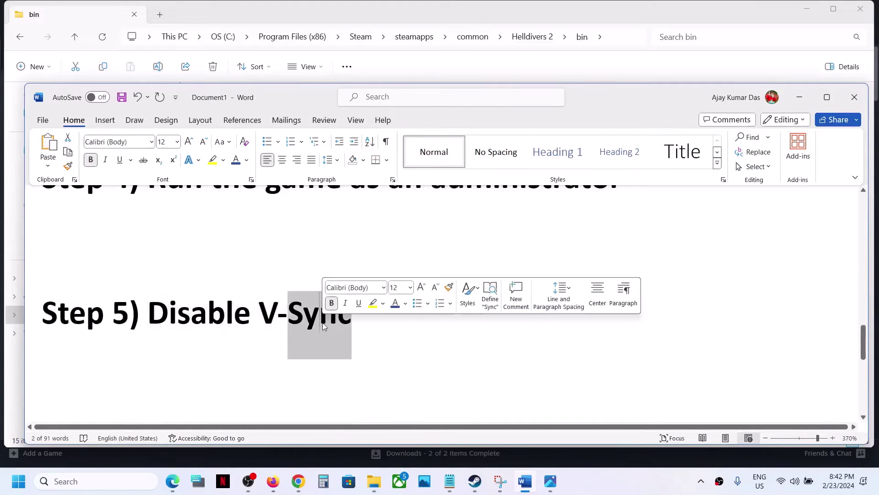
left_click(187, 312, "shift")
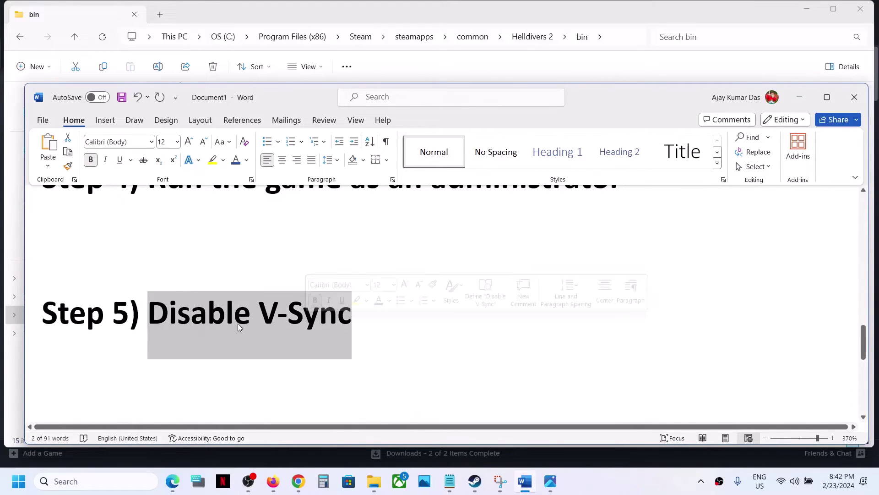
scroll(238, 323, "down", 3)
scroll(238, 324, "up", 1)
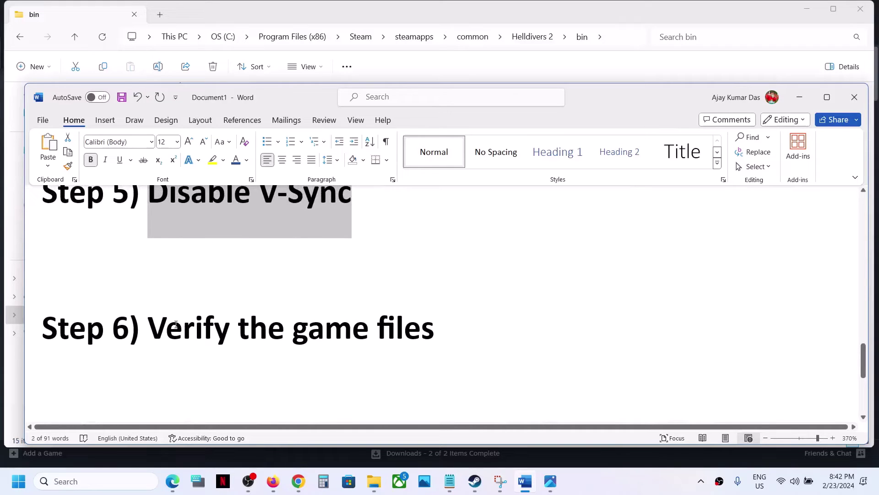
left_click_drag(149, 328, 376, 327)
Show HELLDIVERS 2's Installed Files properties in Steam, then return to the guide's Step 7.
left_click(475, 482)
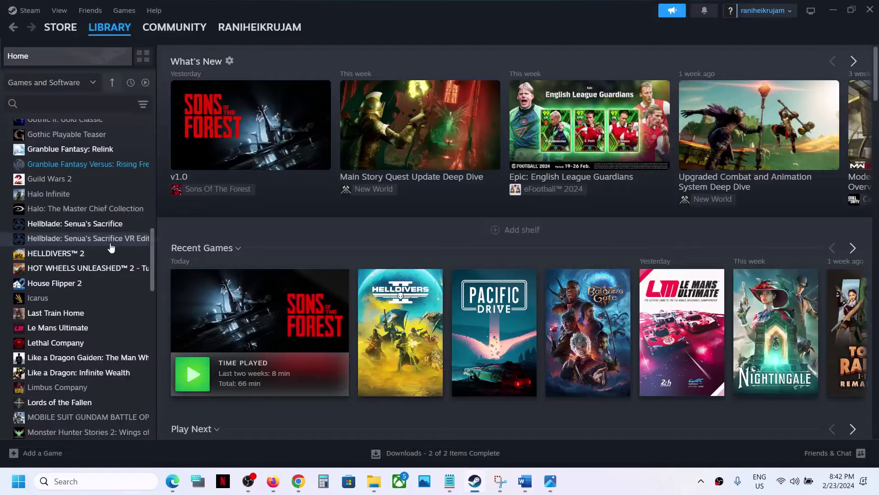
right_click(98, 254)
left_click(133, 341)
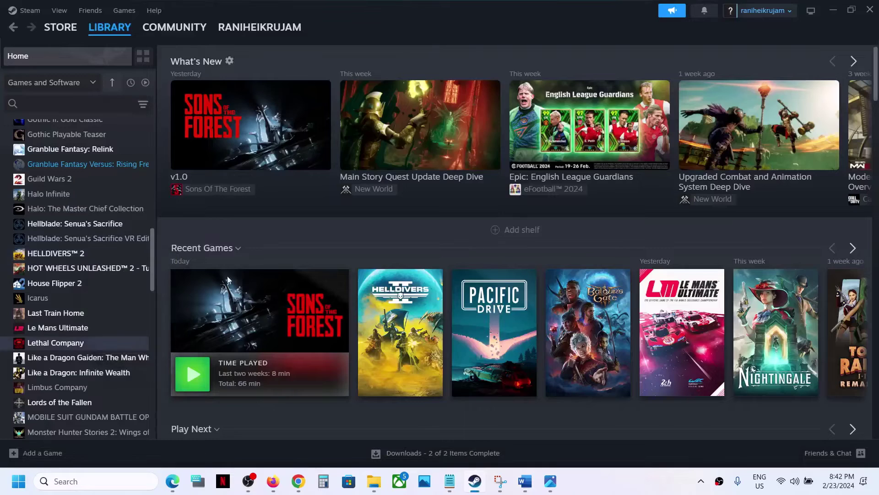
left_click(241, 170)
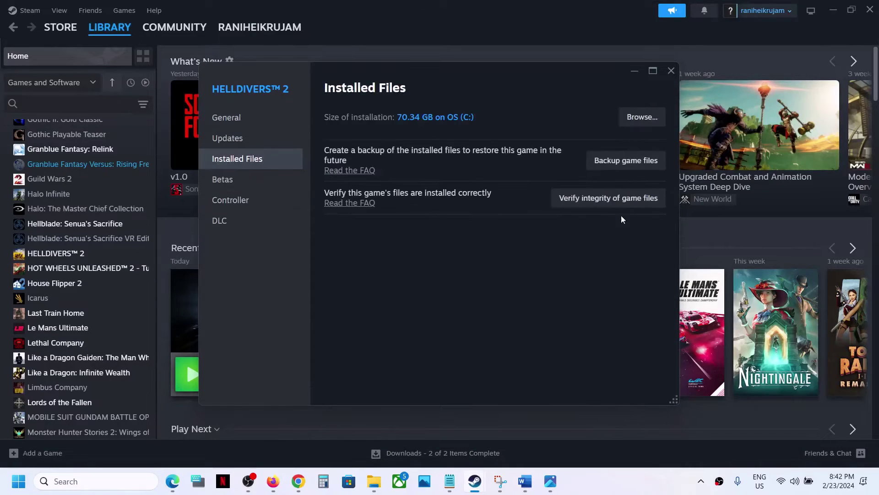
left_click(525, 481)
scroll(350, 316, "down", 3)
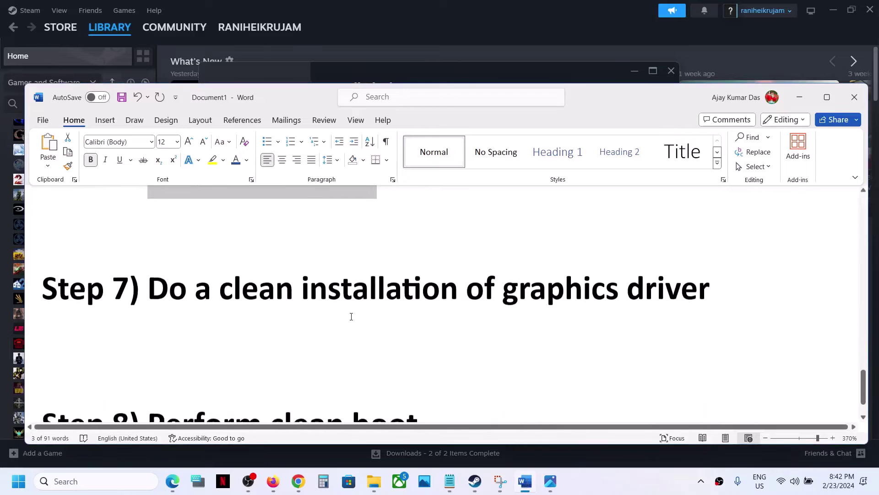
Highlight Step 7's clean graphics driver installation text, then switch to NVIDIA's GeForce Drivers page.
scroll(268, 325, "up", 2)
scroll(178, 294, "down", 1)
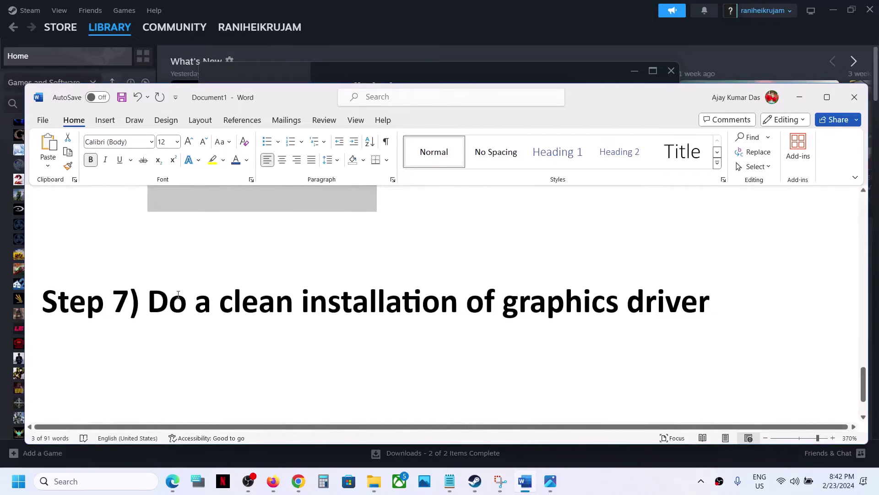
left_click_drag(148, 303, 622, 306)
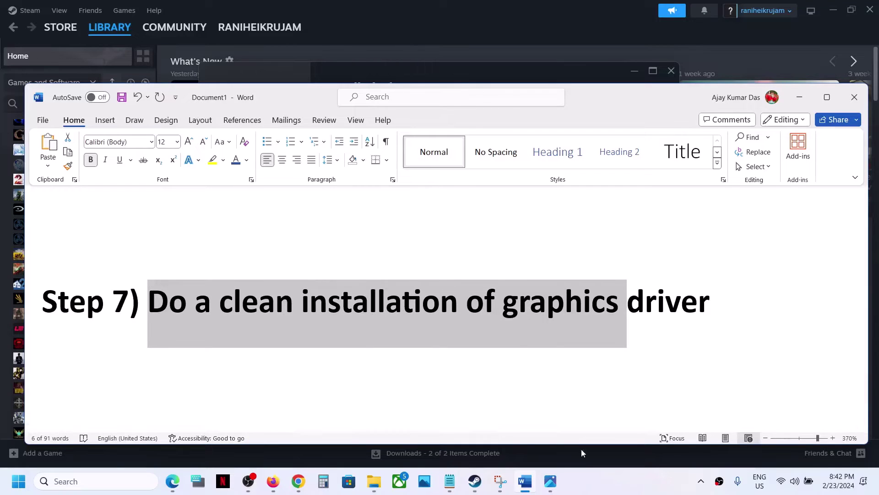
scroll(547, 378, "down", 1)
scroll(547, 377, "down", 2)
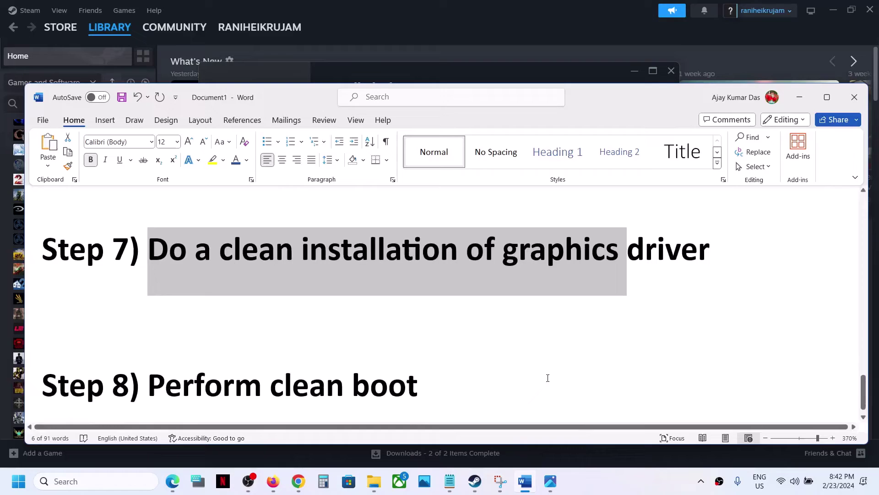
left_click(585, 479)
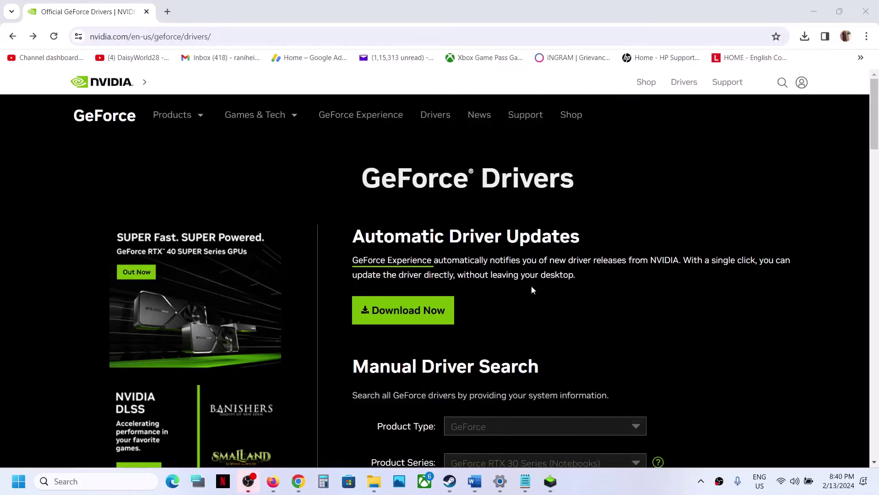
Search for GeForce RTX 30 Series (Notebooks) RTX 3050 Laptop GPU drivers for Windows 11.
scroll(517, 296, "down", 4)
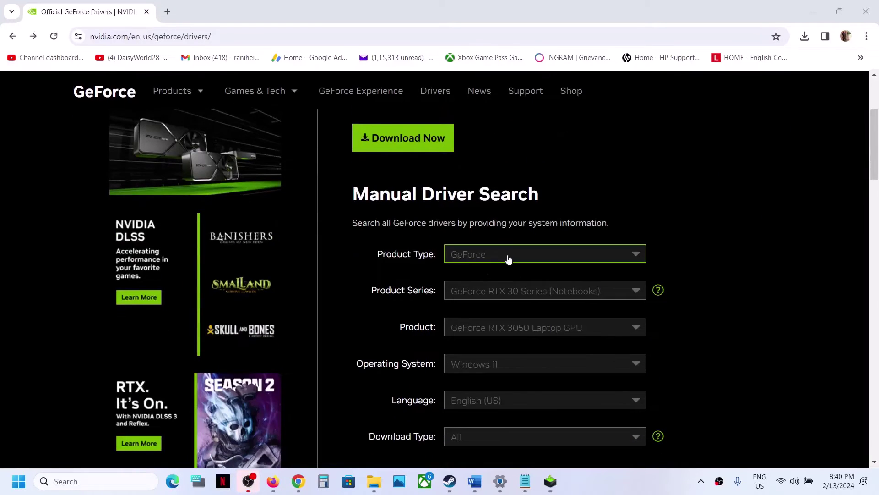
left_click(499, 258)
left_click(499, 272)
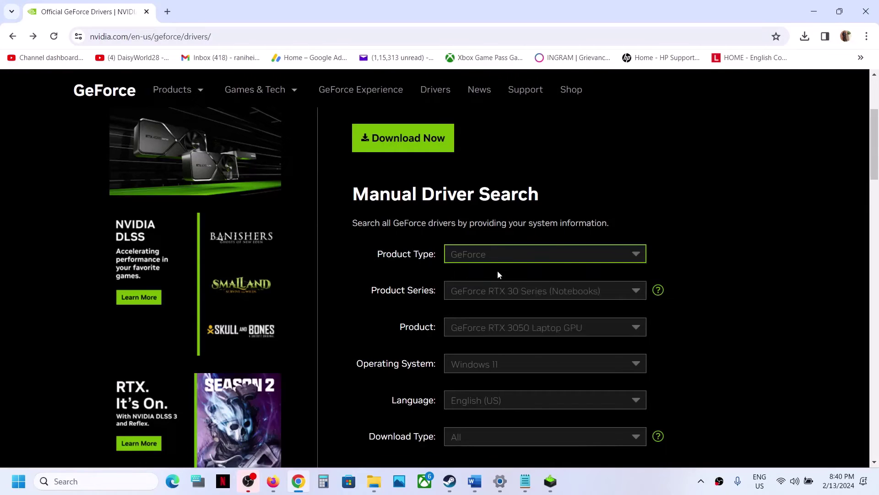
left_click(528, 296)
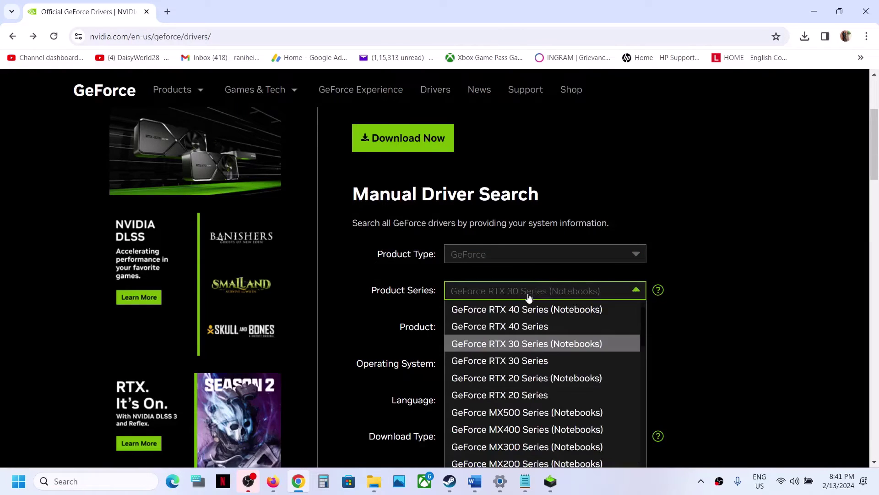
left_click(570, 344)
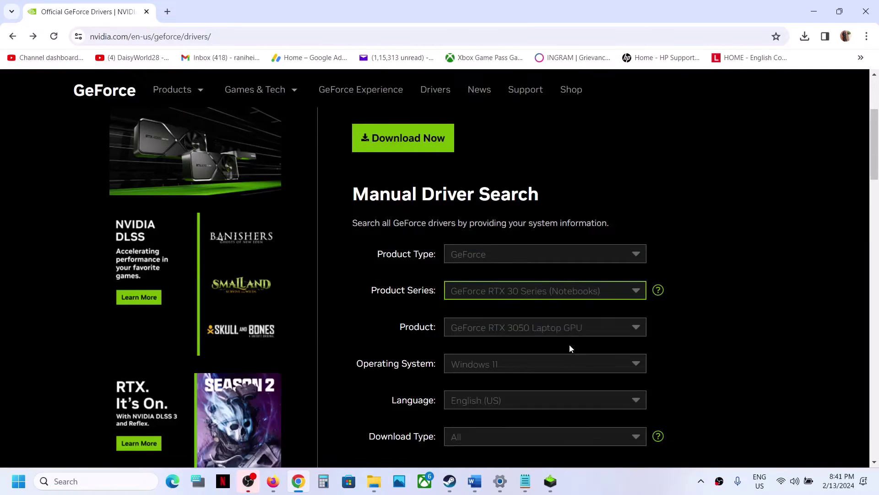
left_click(530, 334)
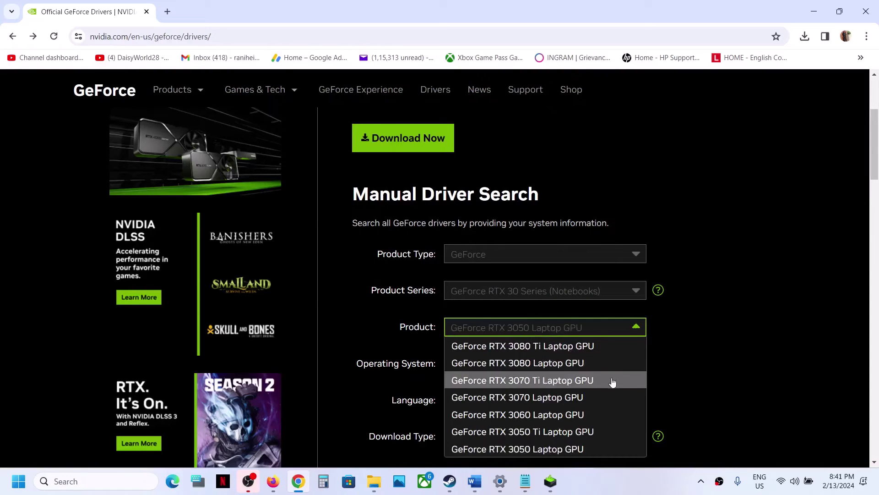
left_click(549, 452)
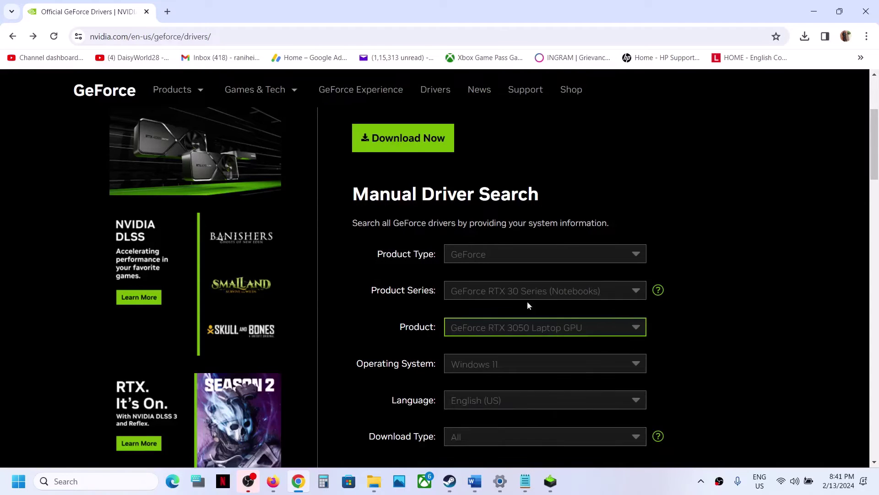
scroll(488, 311, "down", 2)
left_click(510, 258)
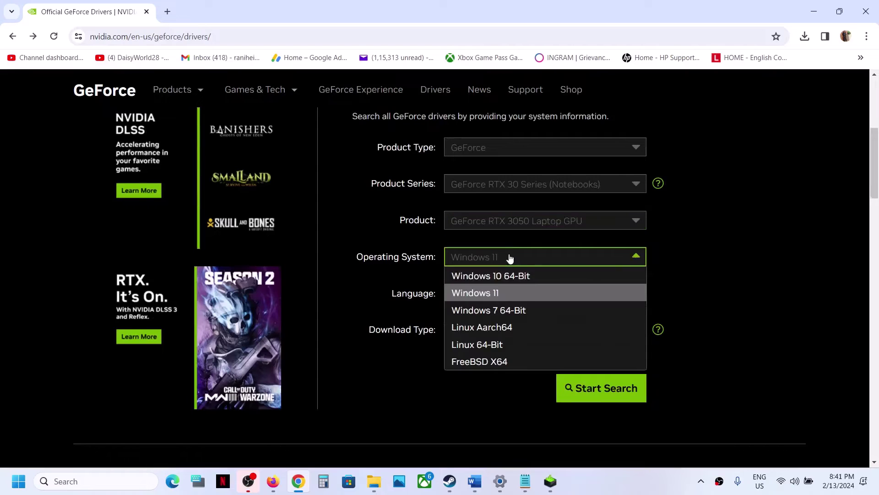
left_click(504, 293)
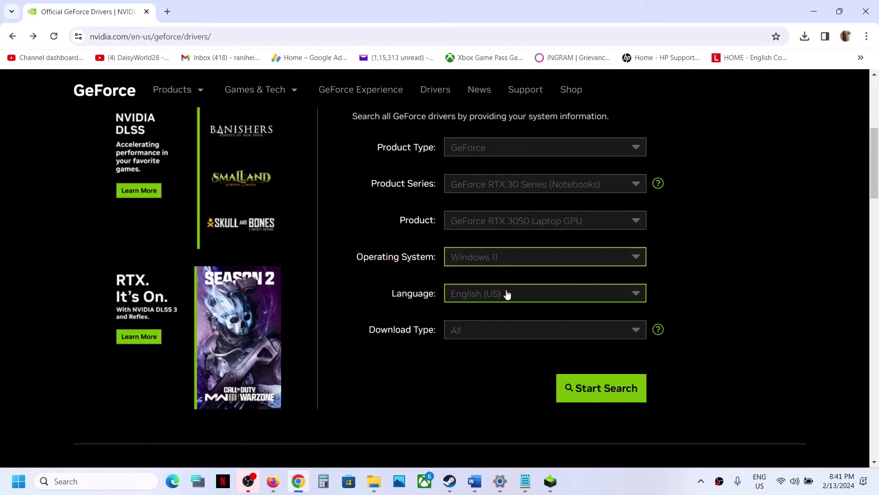
left_click(578, 387)
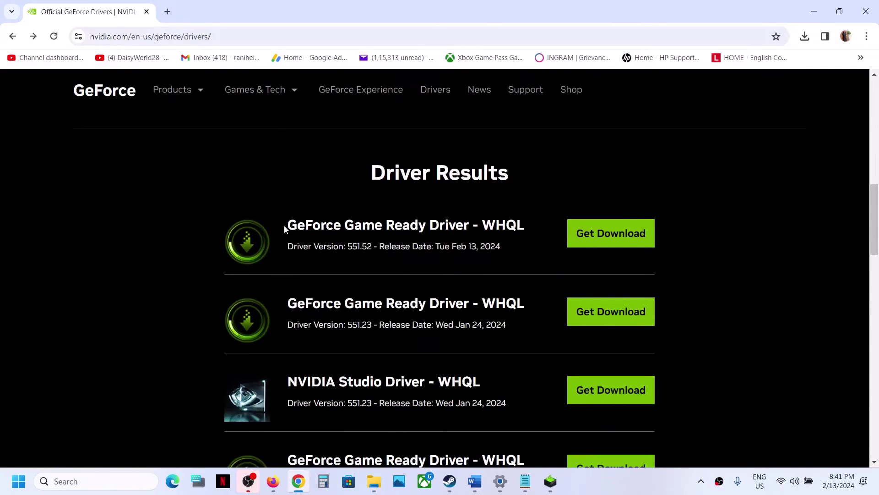
Download the newest result, Game Ready Driver 551.52.
left_click_drag(284, 225, 466, 225)
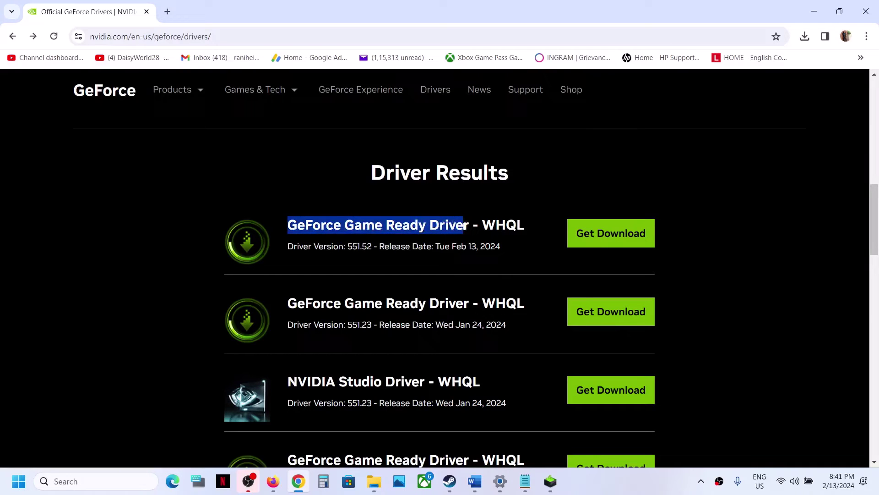
left_click_drag(287, 224, 349, 248)
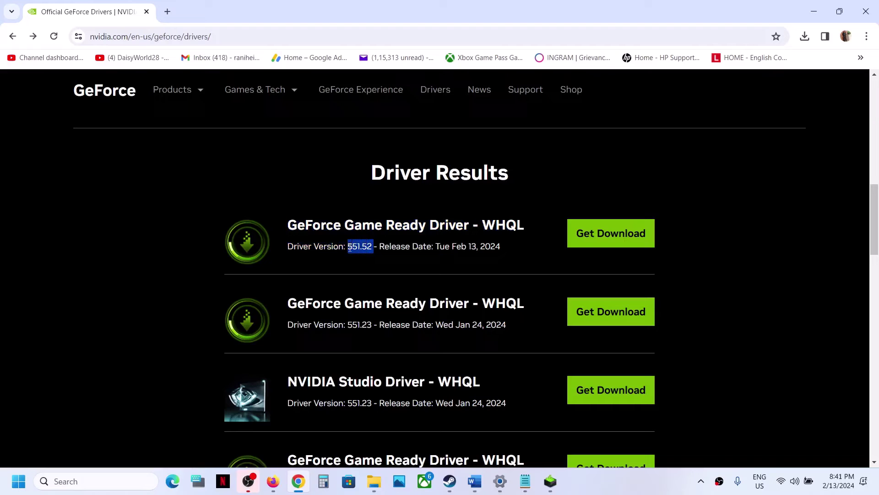
left_click(589, 231)
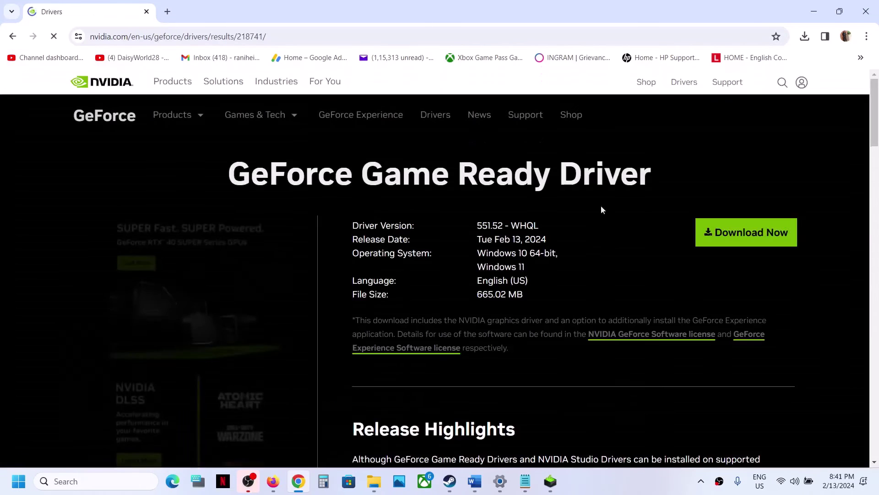
scroll(577, 198, "down", 1)
left_click(755, 202)
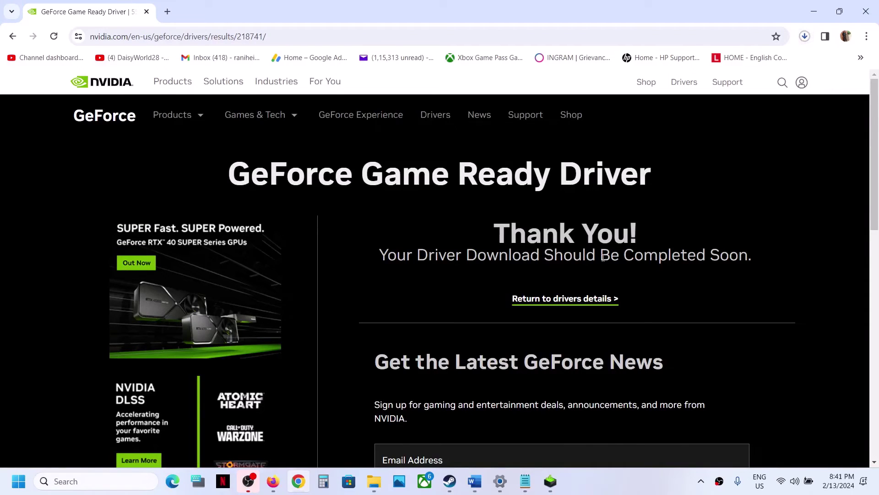
Accept the NVIDIA license, choose Custom (Advanced), and start a clean installation of driver 551.52.
left_click(550, 487)
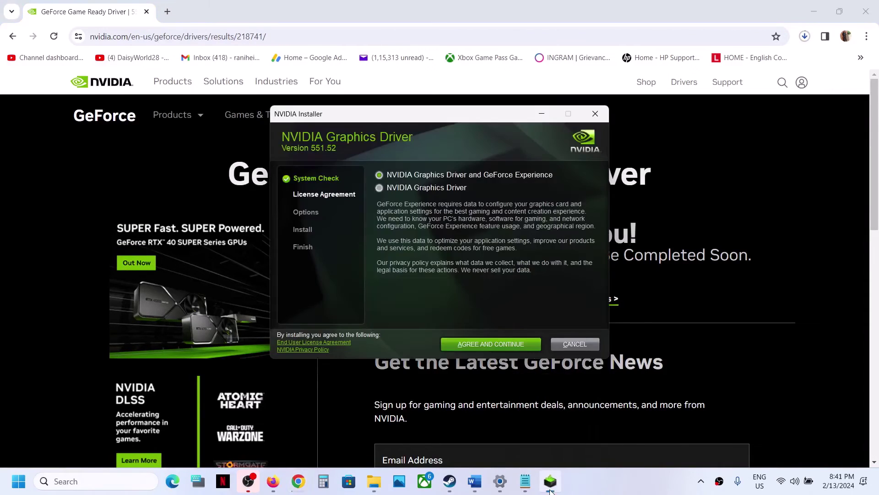
left_click(503, 346)
left_click(378, 240)
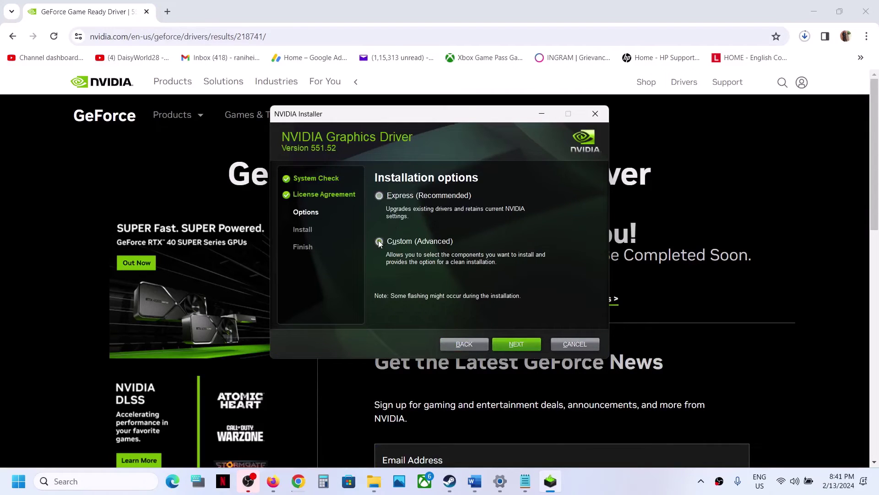
left_click(521, 345)
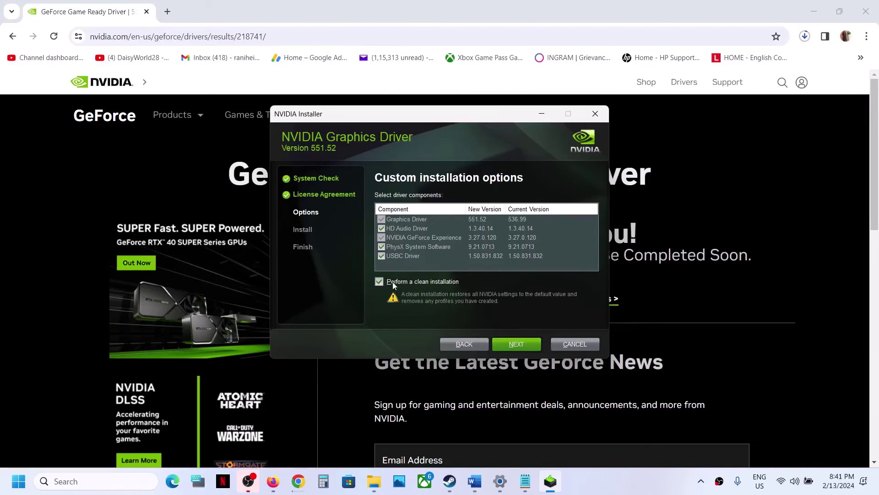
left_click(515, 345)
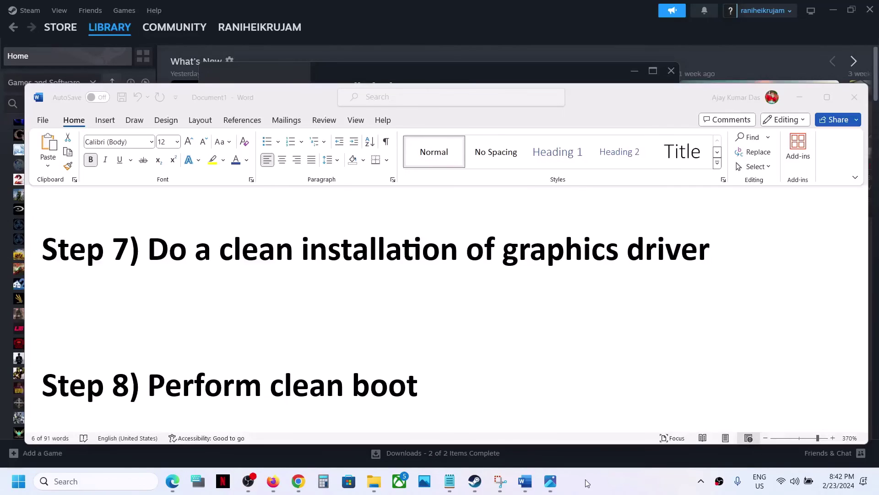
Scroll the guide to Step 8, Perform clean boot, and launch System Configuration by searching 'sys'.
scroll(356, 392, "down", 1)
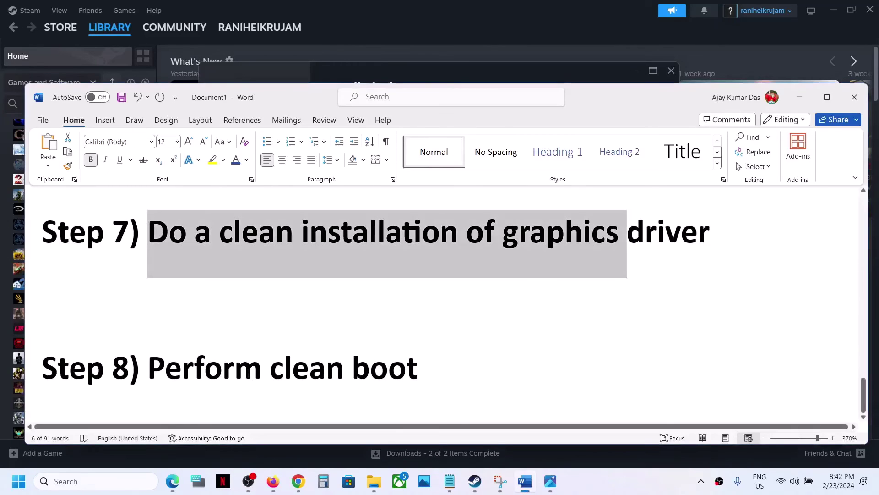
left_click(114, 482)
type("system Configuration")
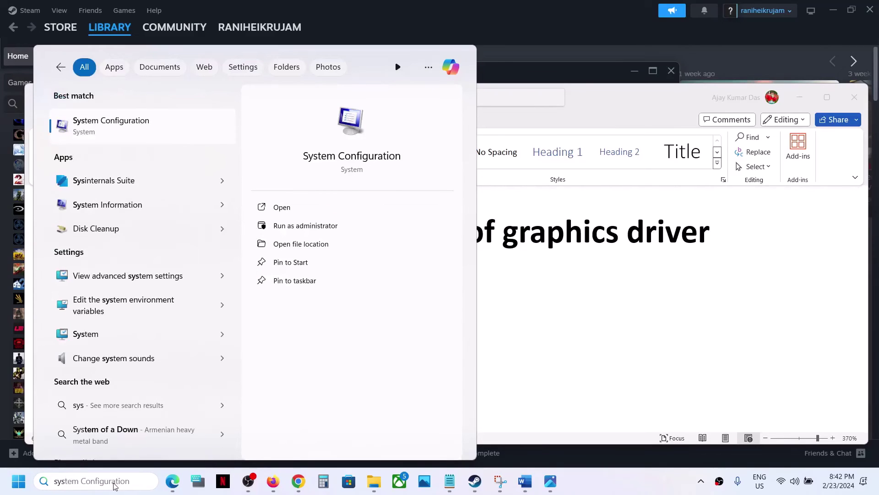
left_click(124, 132)
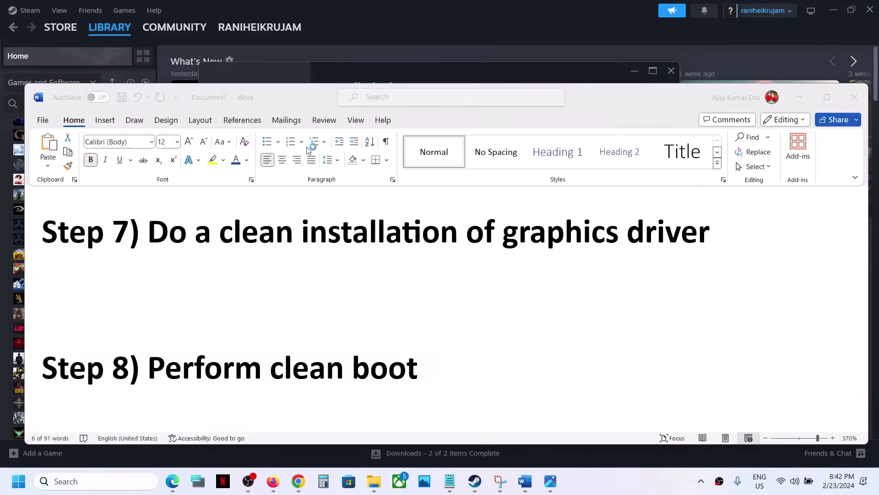
On the Services tab, hide all Microsoft services, disable the rest and close System Configuration.
left_click(358, 151)
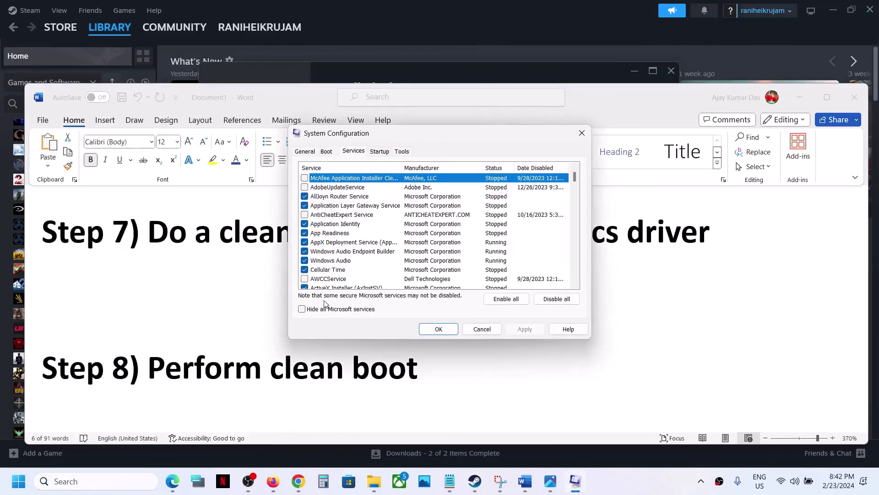
left_click(302, 309)
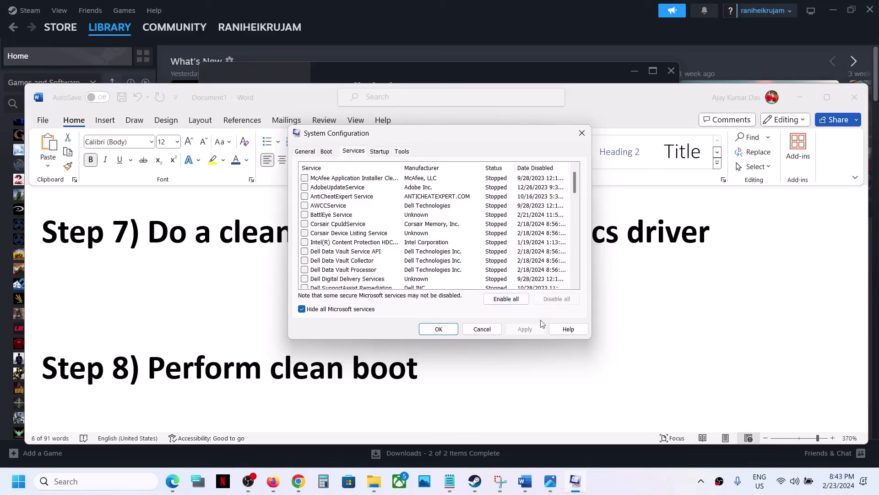
left_click(438, 329)
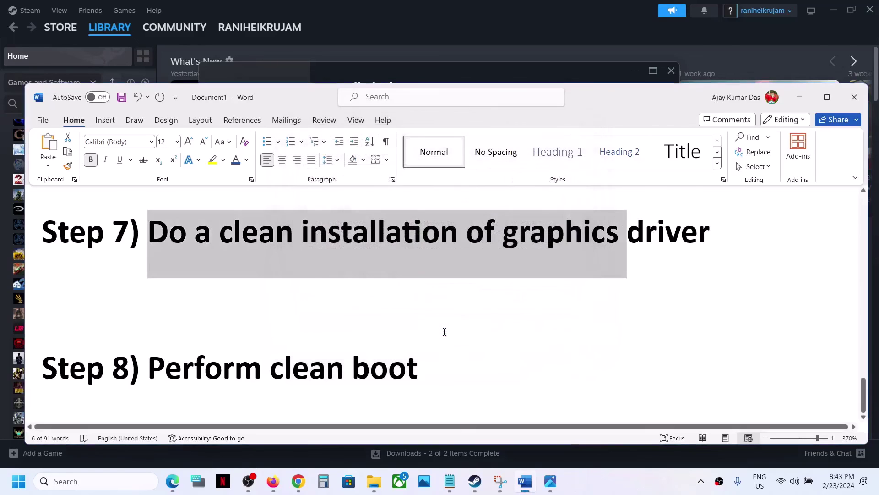
Check the Start menu's restart options, then bring up the Fatal error crash screenshot.
left_click(16, 487)
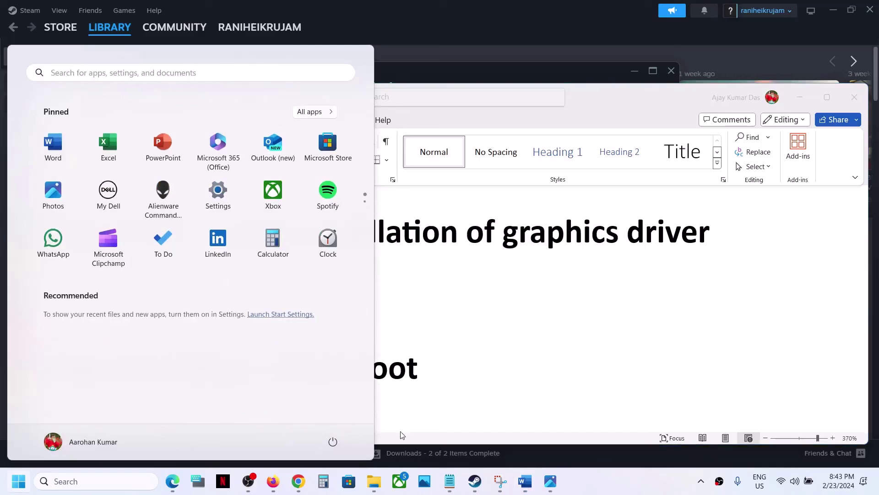
left_click(333, 441)
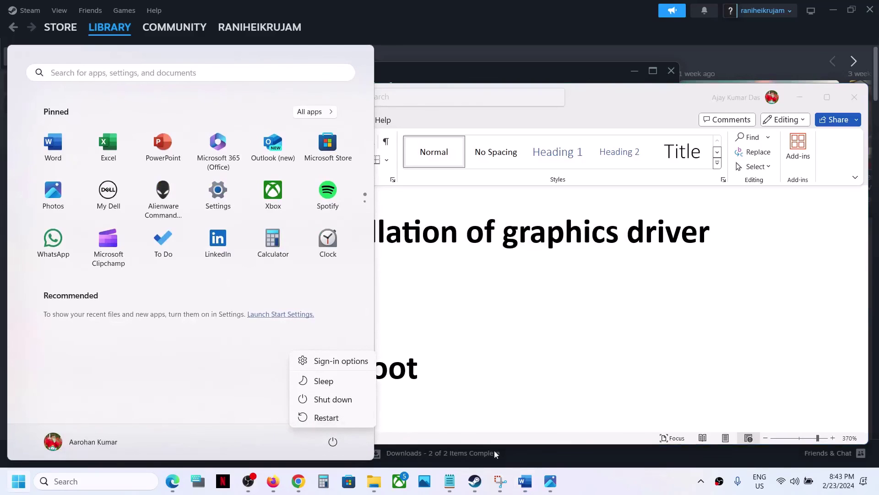
left_click(550, 480)
left_click(550, 481)
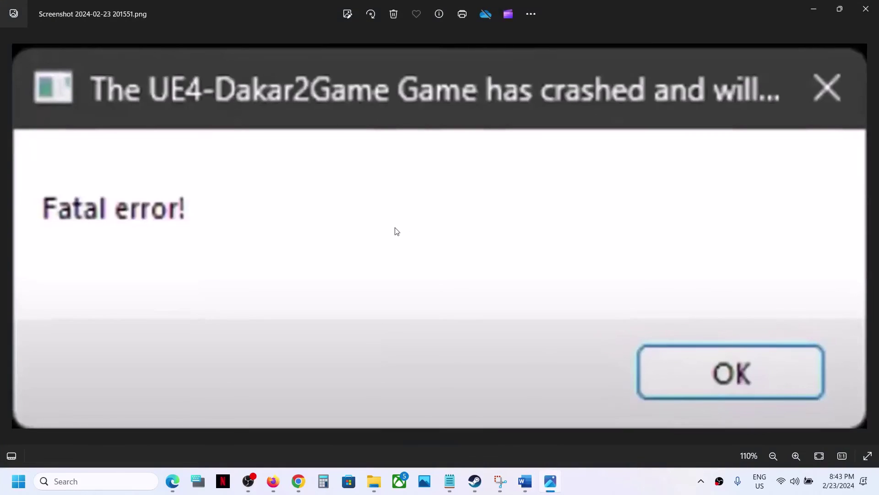